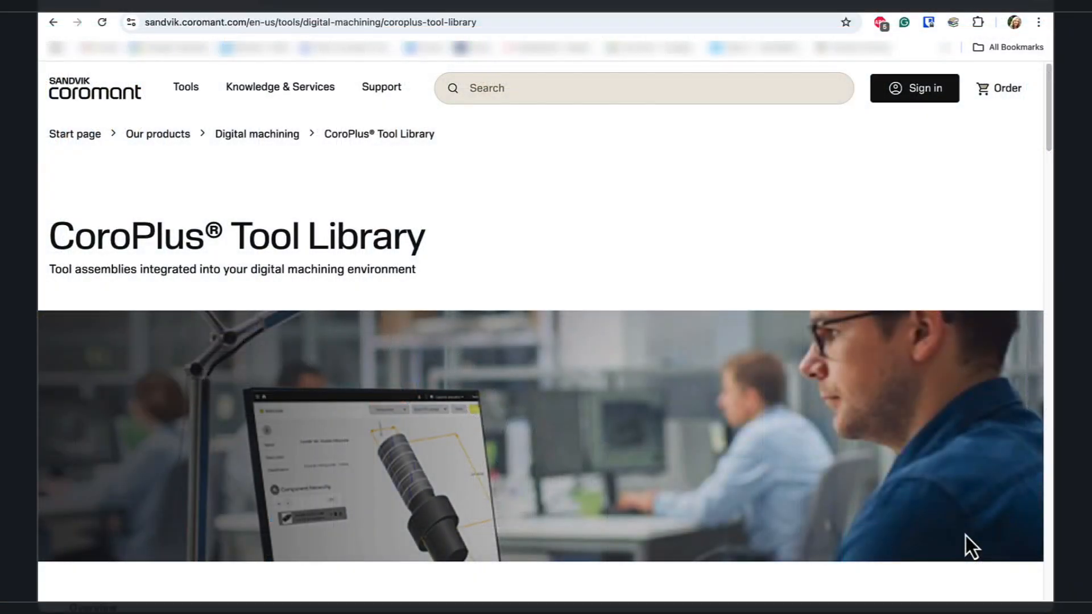
# Step: Look over the overview of Sandvik Coromant's CoroPlus Tool Library web page
pyautogui.scroll(-2, 965, 533)
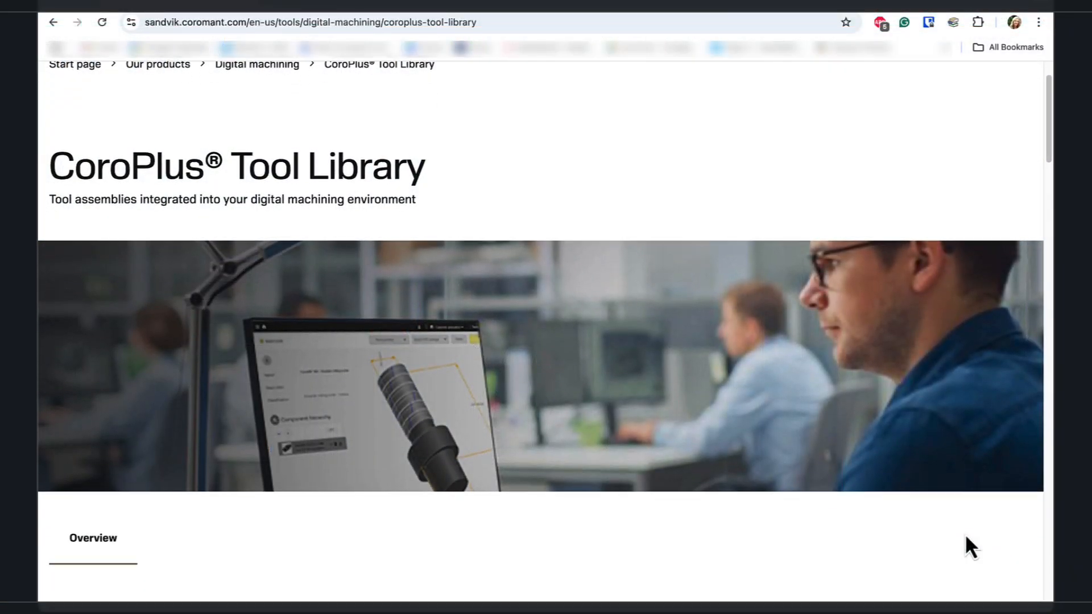
pyautogui.scroll(-3, 966, 537)
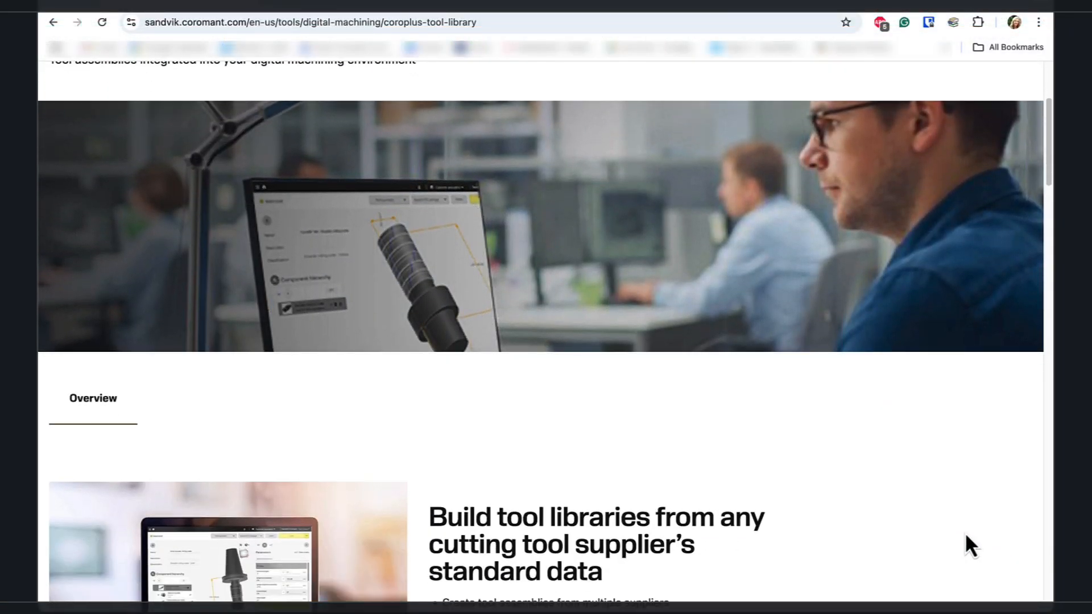
pyautogui.scroll(-1, 967, 545)
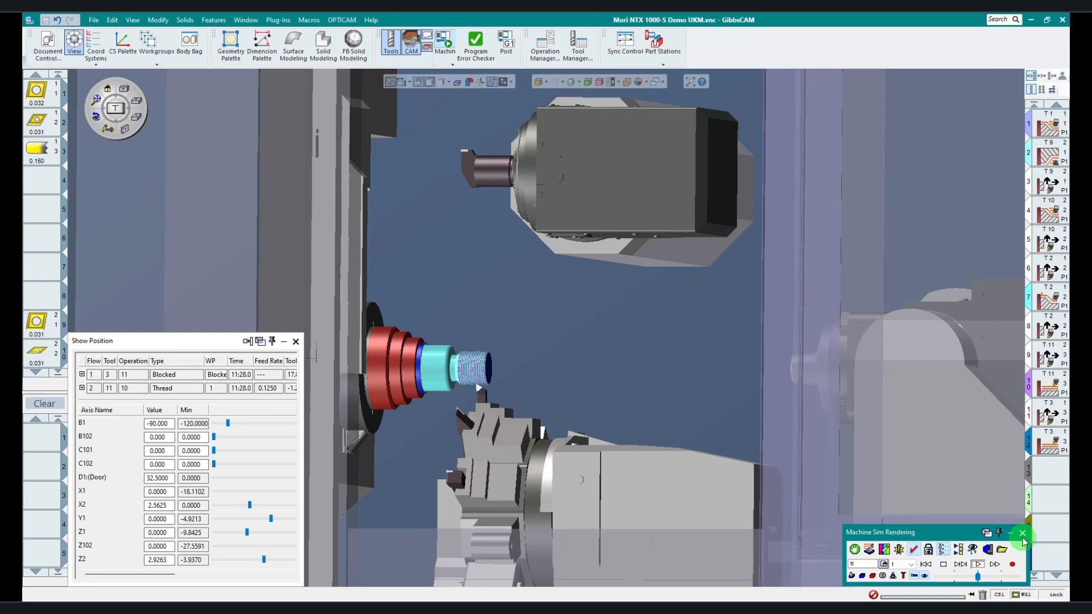
# Step: In GibbsCAM, end the Machine Sim rendering and start a new assembly in the CoroPlus Tool Library importer
pyautogui.click(1022, 534)
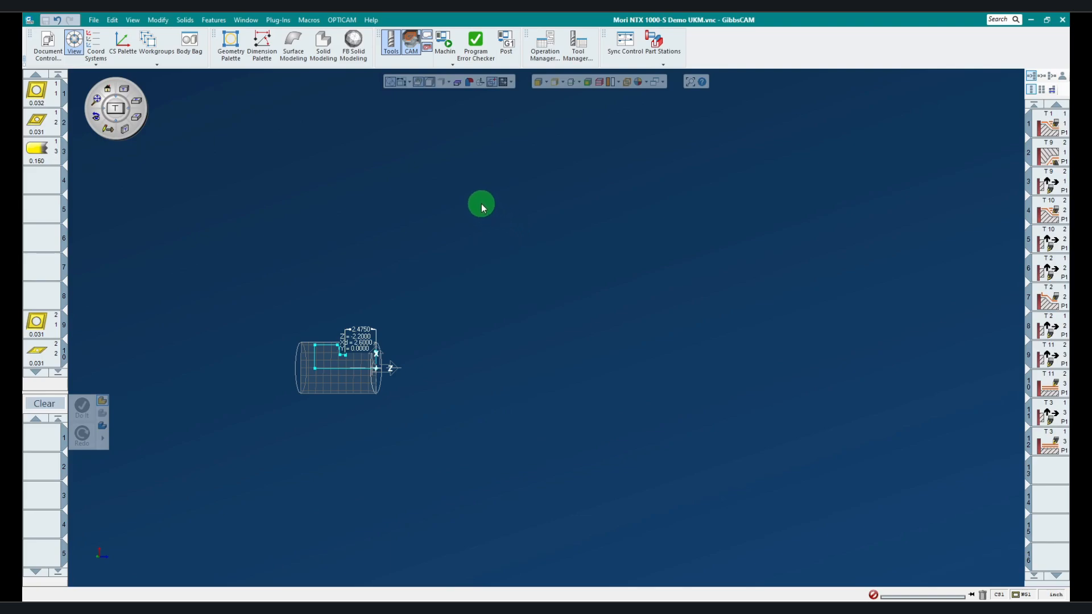
pyautogui.click(282, 20)
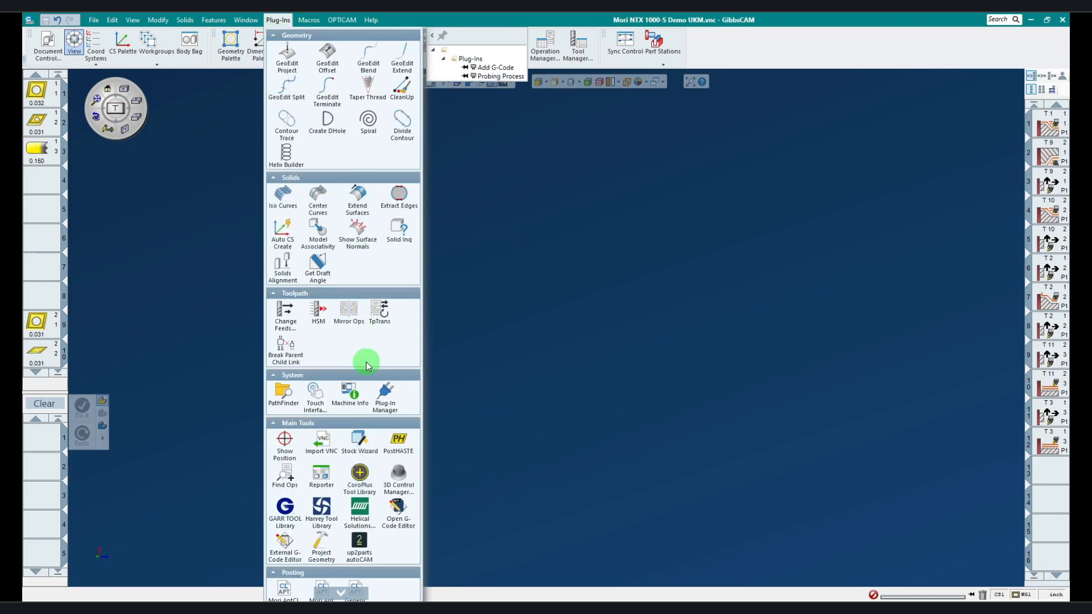
pyautogui.click(359, 481)
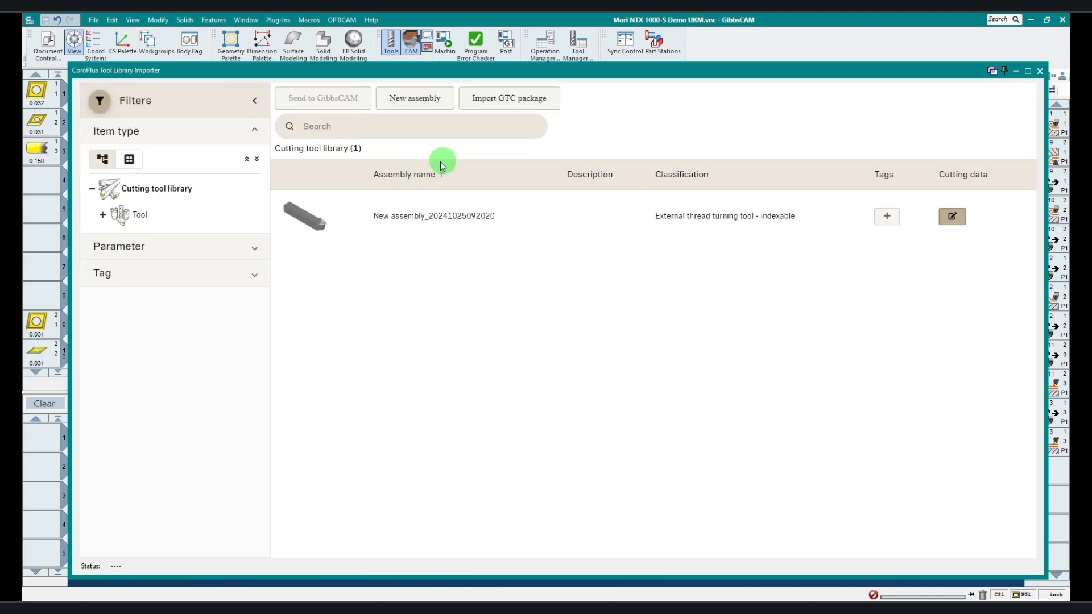
pyautogui.click(414, 101)
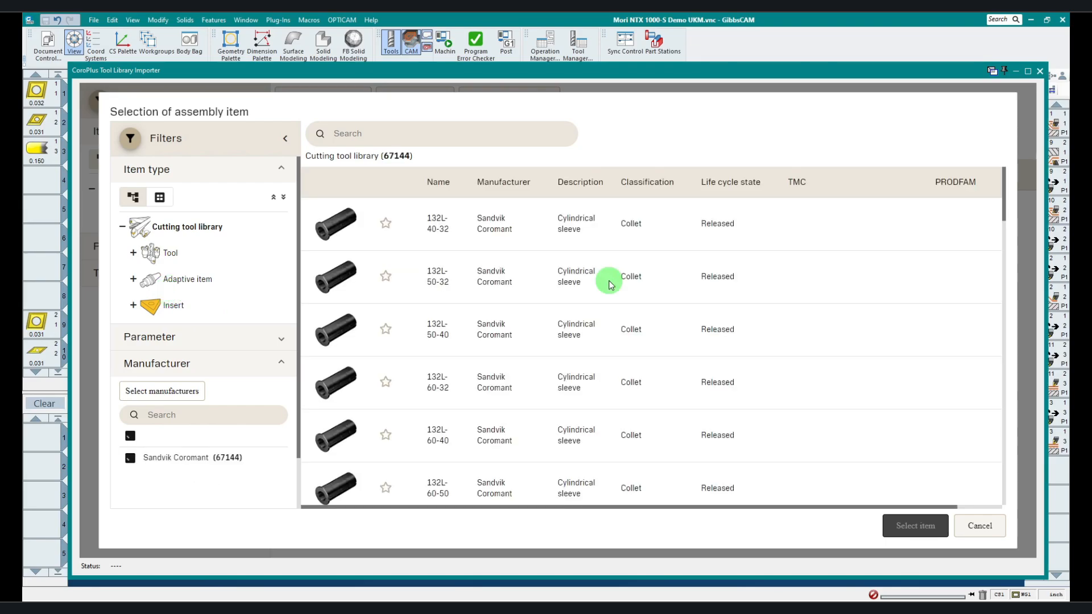
# Step: Narrow the cutting tool library to turning tools of the type External thread turning tool - indexable
pyautogui.click(134, 253)
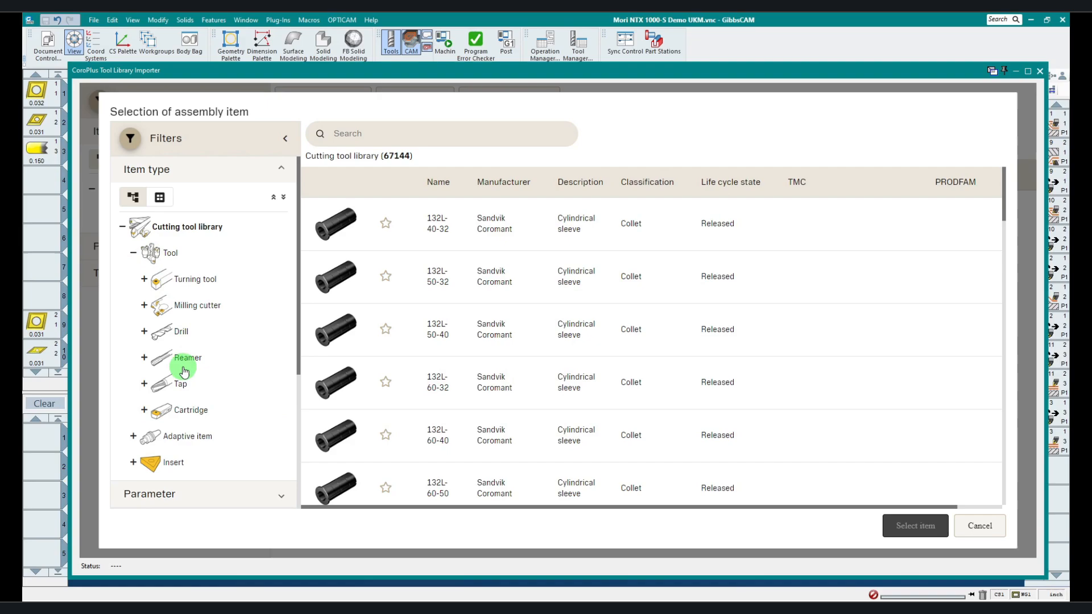
pyautogui.click(185, 279)
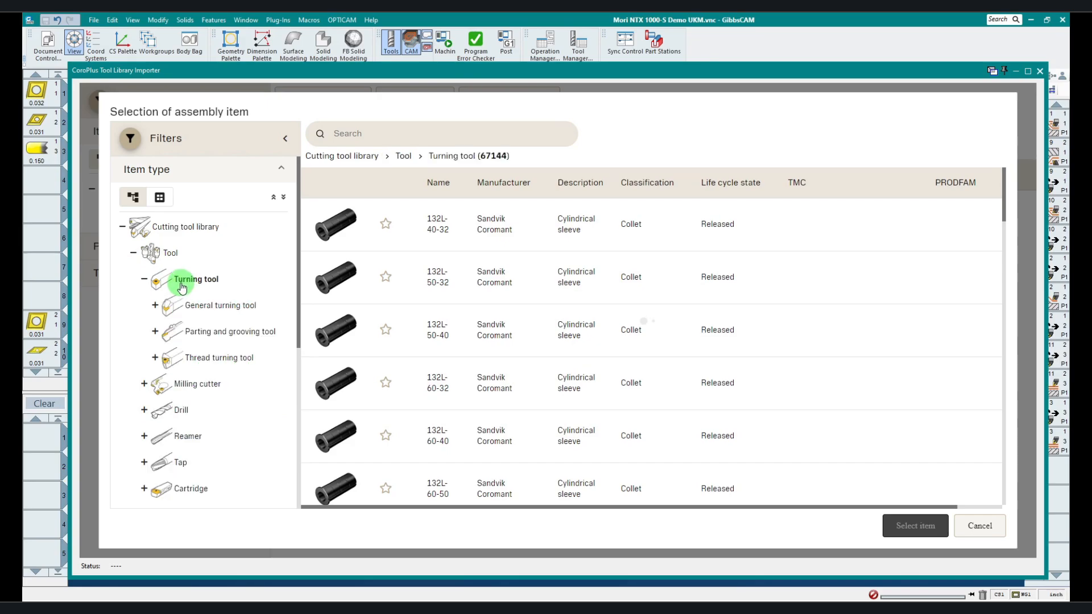
pyautogui.click(194, 359)
pyautogui.click(205, 385)
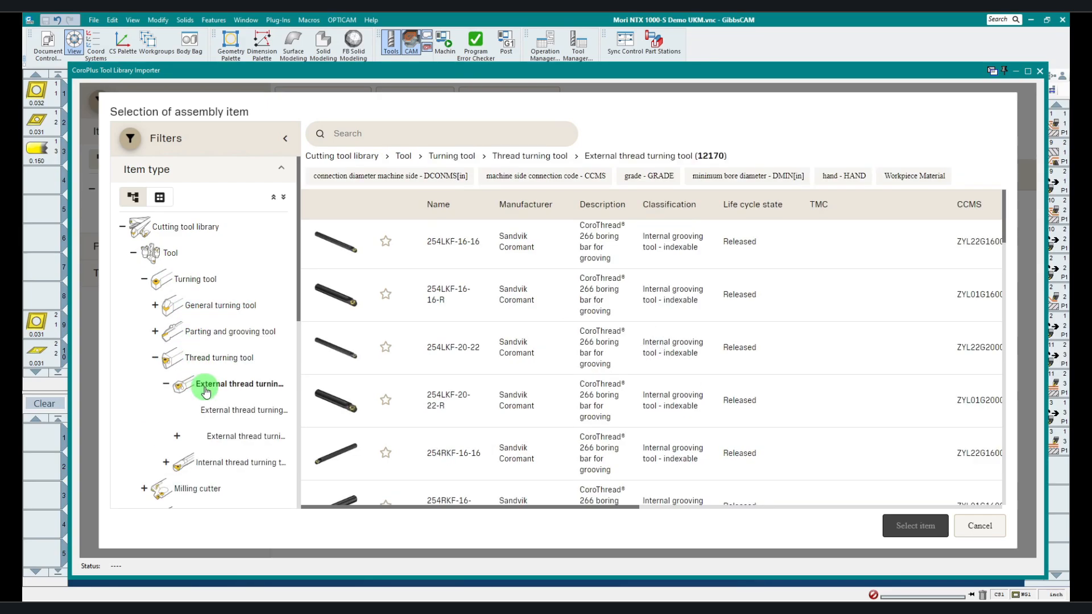
pyautogui.click(219, 412)
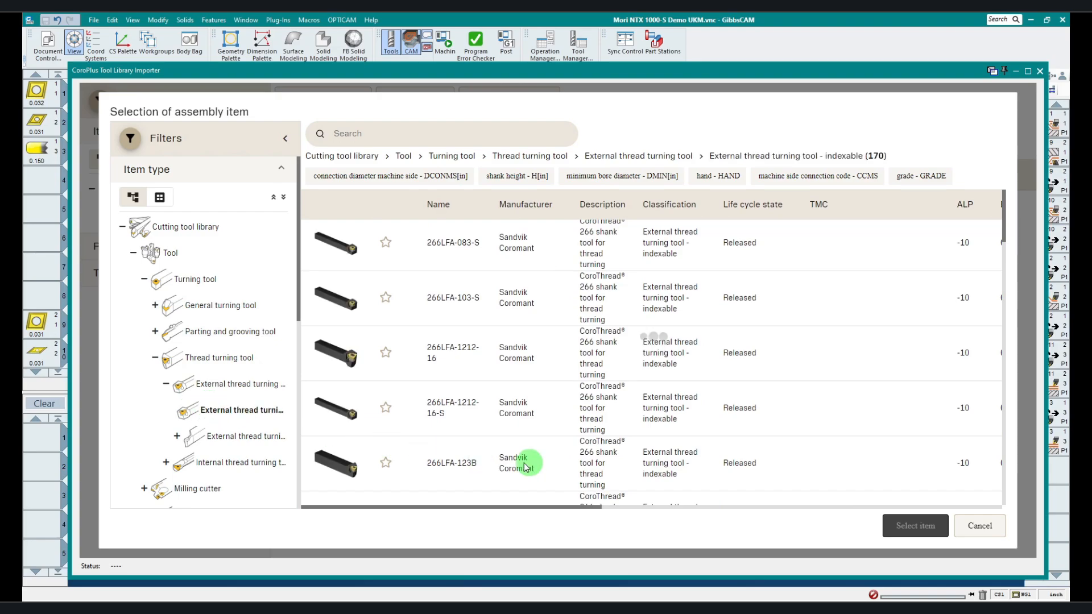
# Step: Choose the right-hand 0.625 in shank tool 266RFA-103 as the assembly's thread turning holder
pyautogui.moveTo(566, 510); pyautogui.dragTo(758, 507)
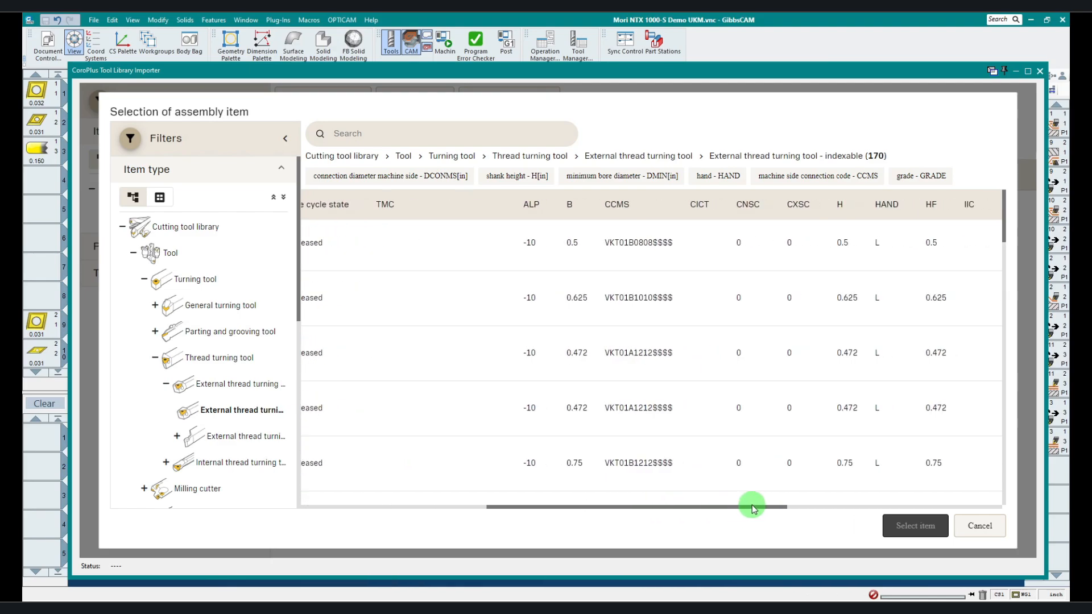
pyautogui.scroll(-10, 907, 400)
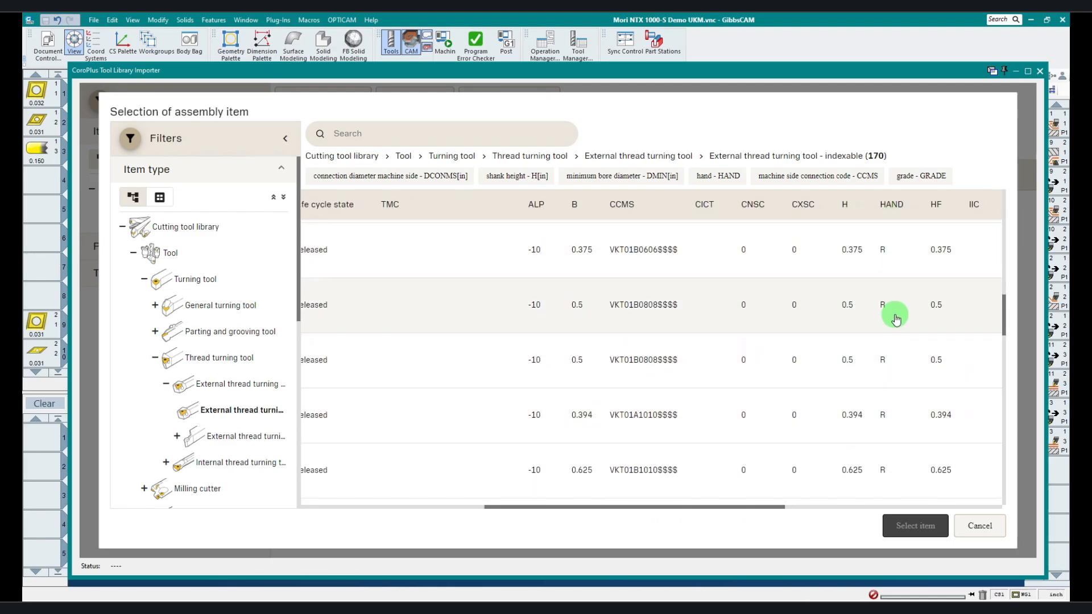
pyautogui.scroll(3, 897, 312)
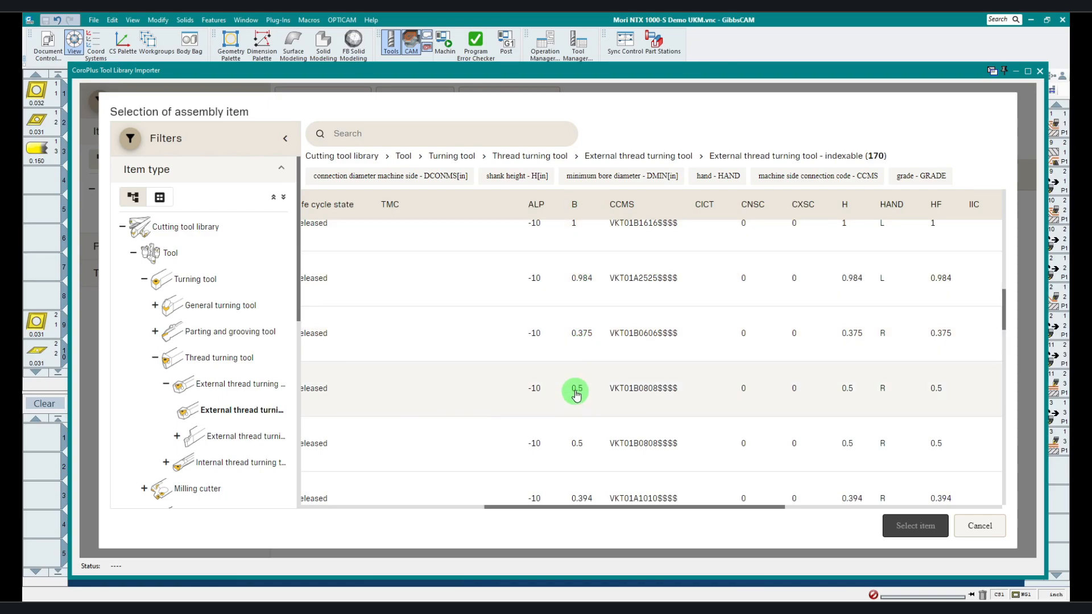
pyautogui.scroll(-2, 577, 435)
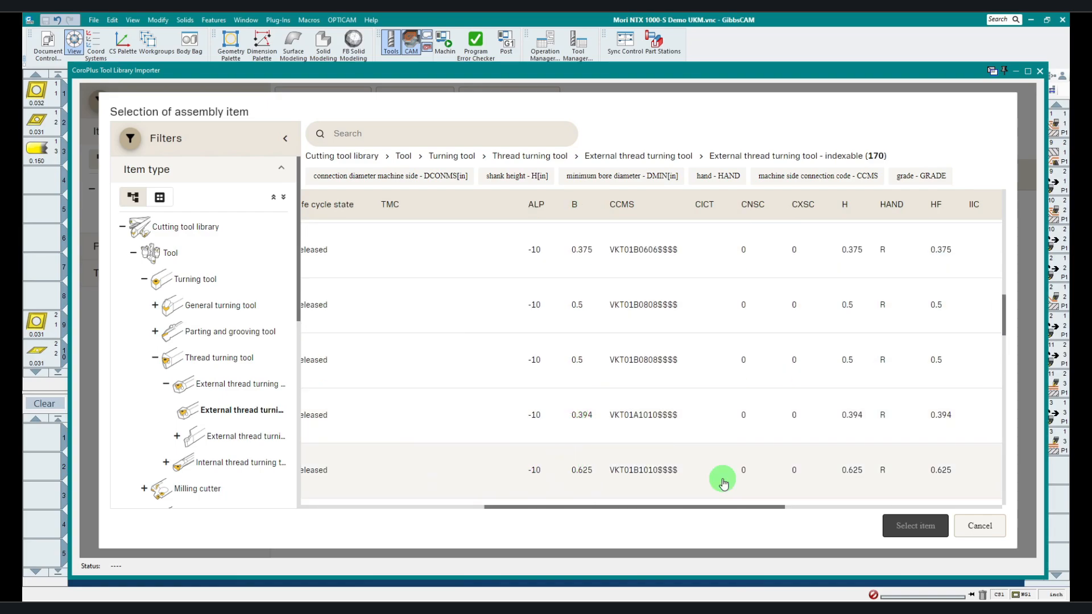
pyautogui.click(474, 477)
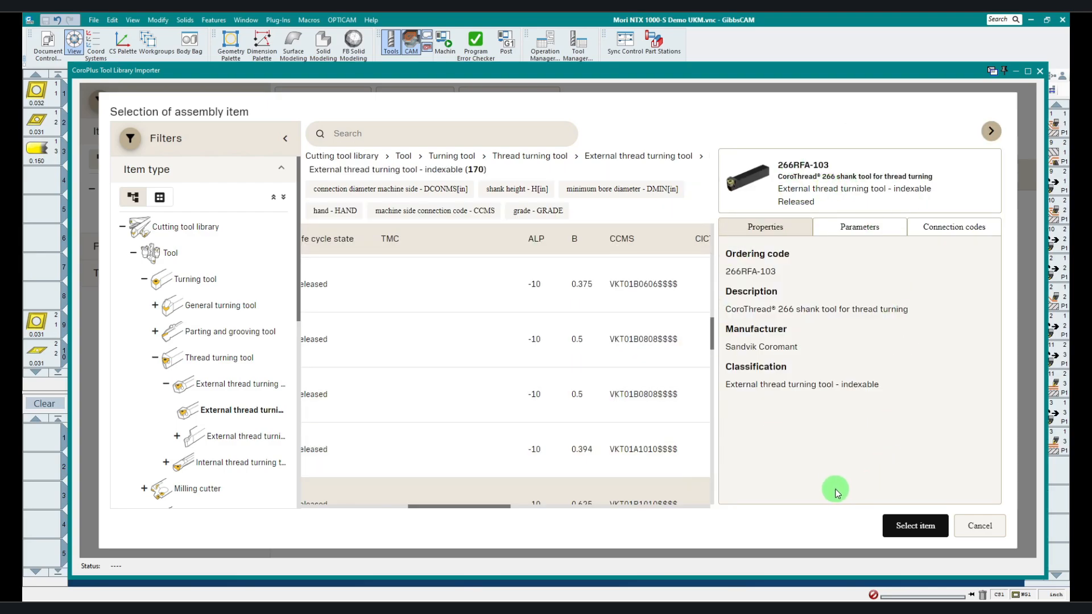
pyautogui.click(899, 530)
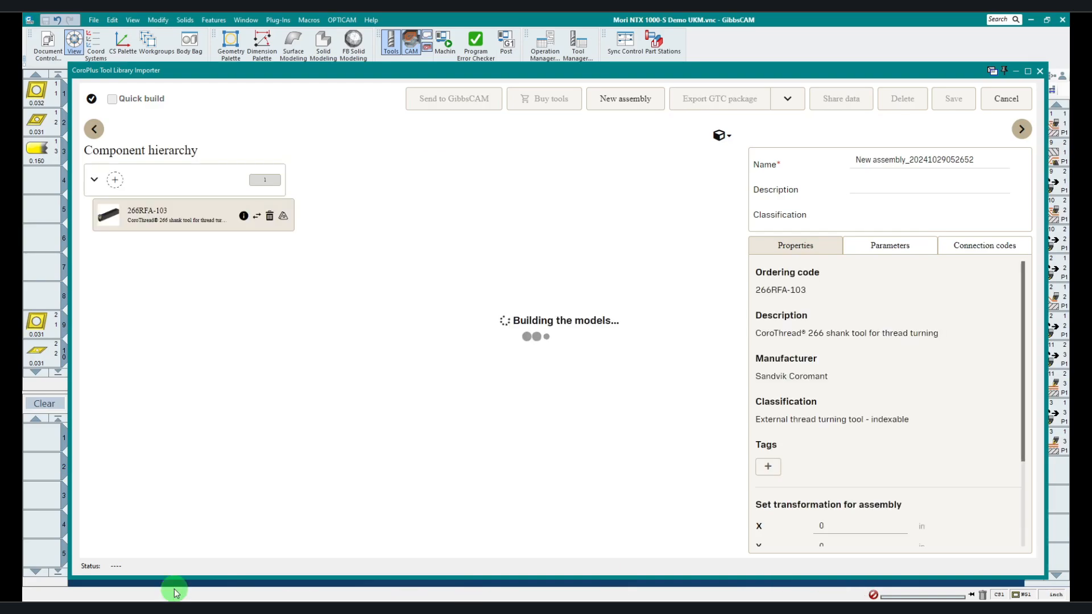
# Step: Show the library inserts that fit the CSW position of the 266RFA-103 holder
pyautogui.click(283, 219)
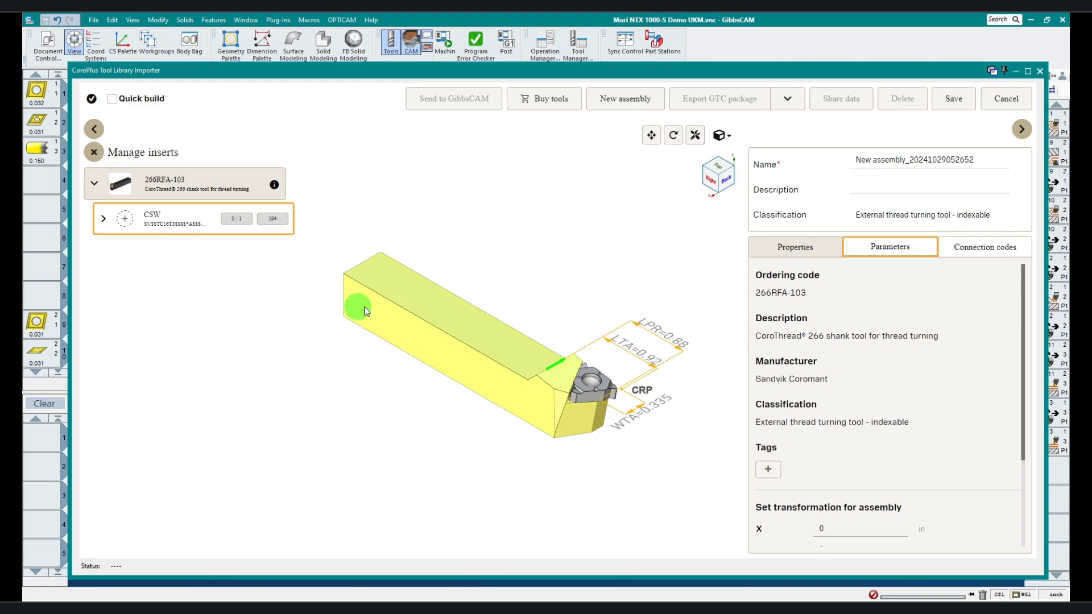
pyautogui.click(274, 219)
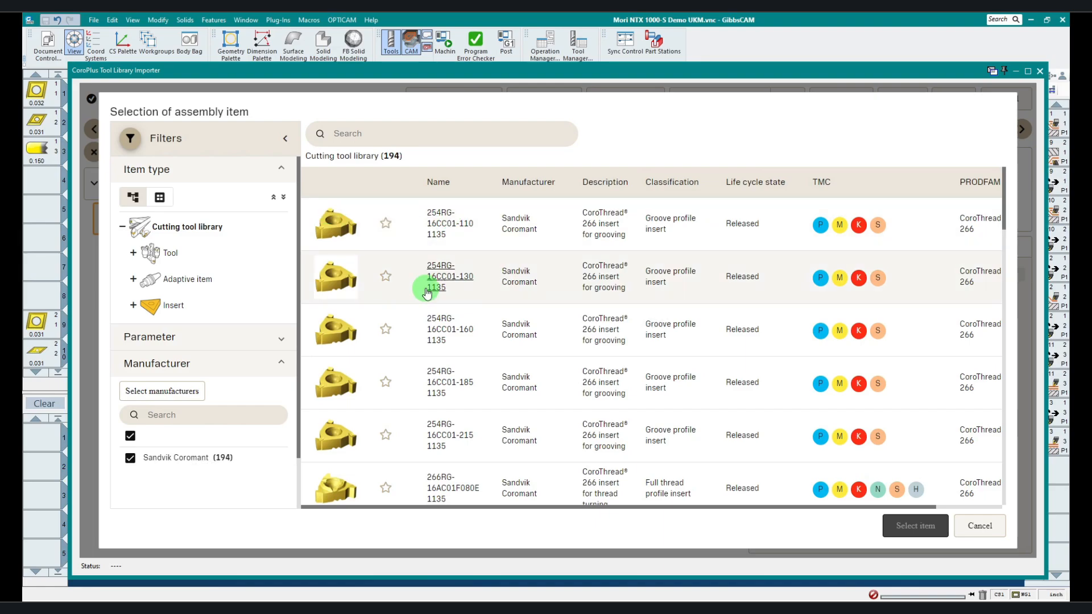
# Step: Find the threads per inch (TPI) parameter filter for the inserts and view its range
pyautogui.click(167, 344)
pyautogui.click(148, 366)
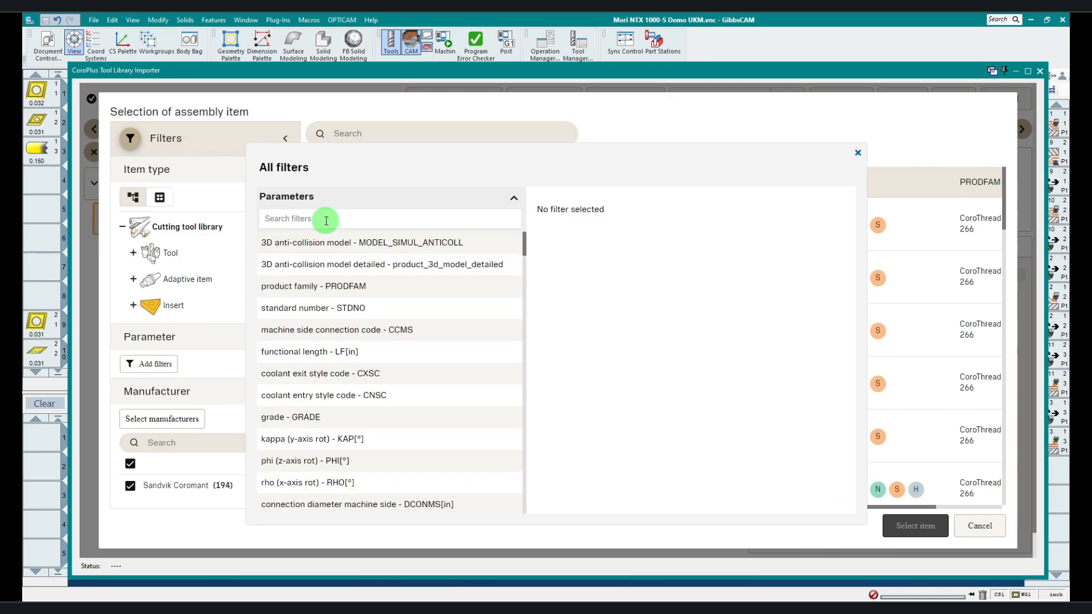
pyautogui.write('tpi')
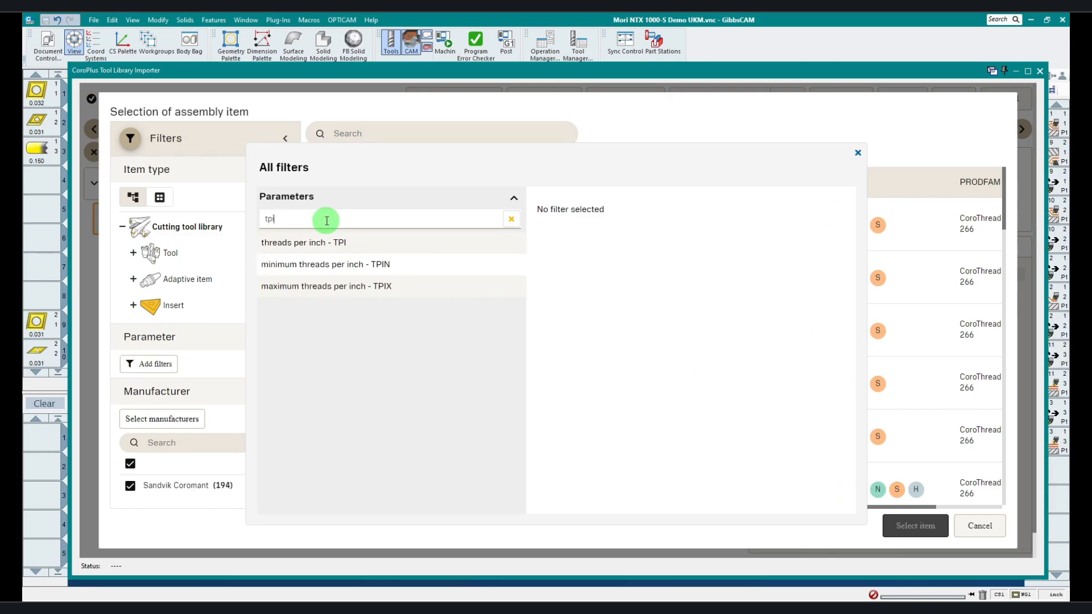
pyautogui.click(342, 242)
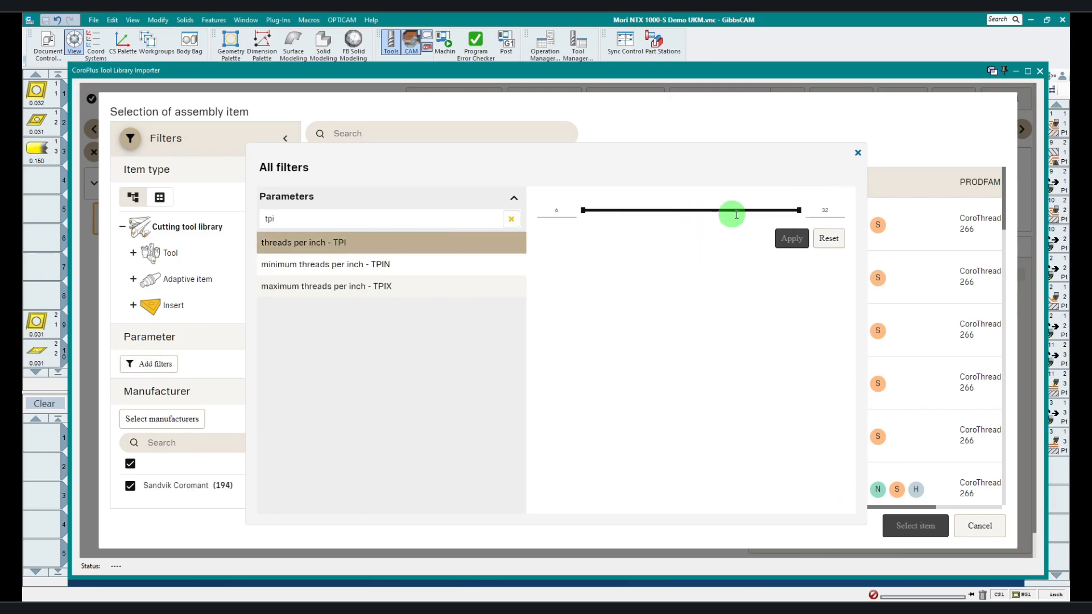
# Step: Find the thread form type (THFT) filter and view its options, leaving the filters without applying any
pyautogui.press('BackSpace')
pyautogui.press('BackSpace')
pyautogui.press('BackSpace')
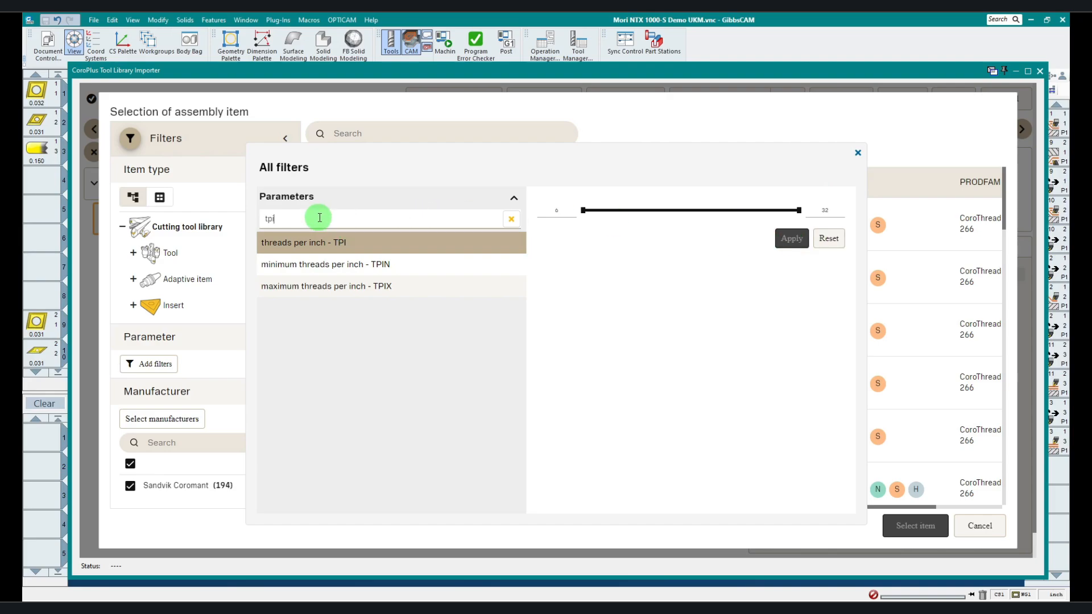
pyautogui.write('thread form')
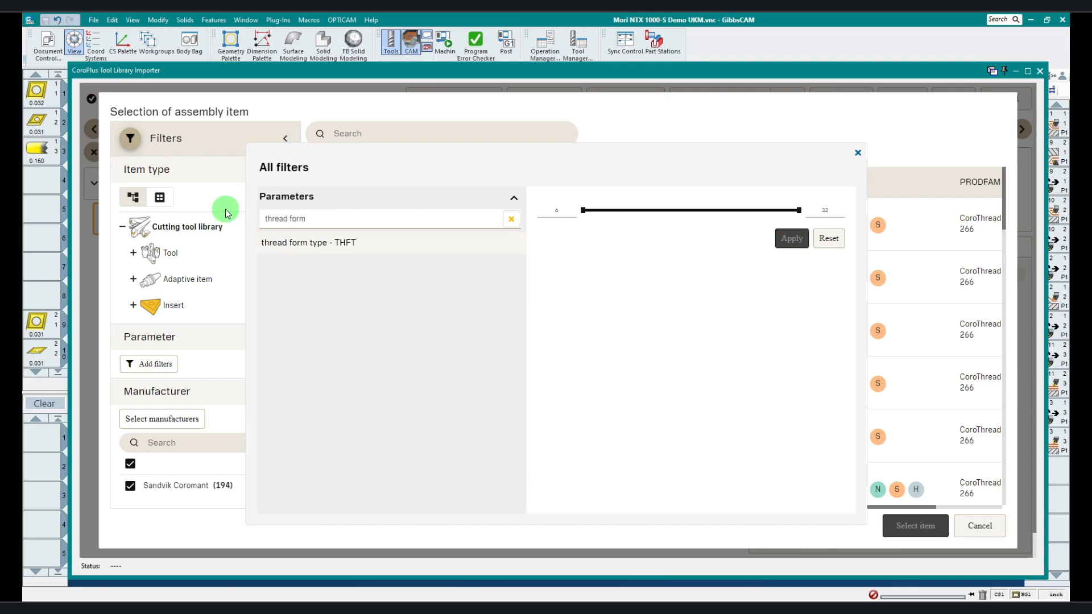
pyautogui.click(370, 243)
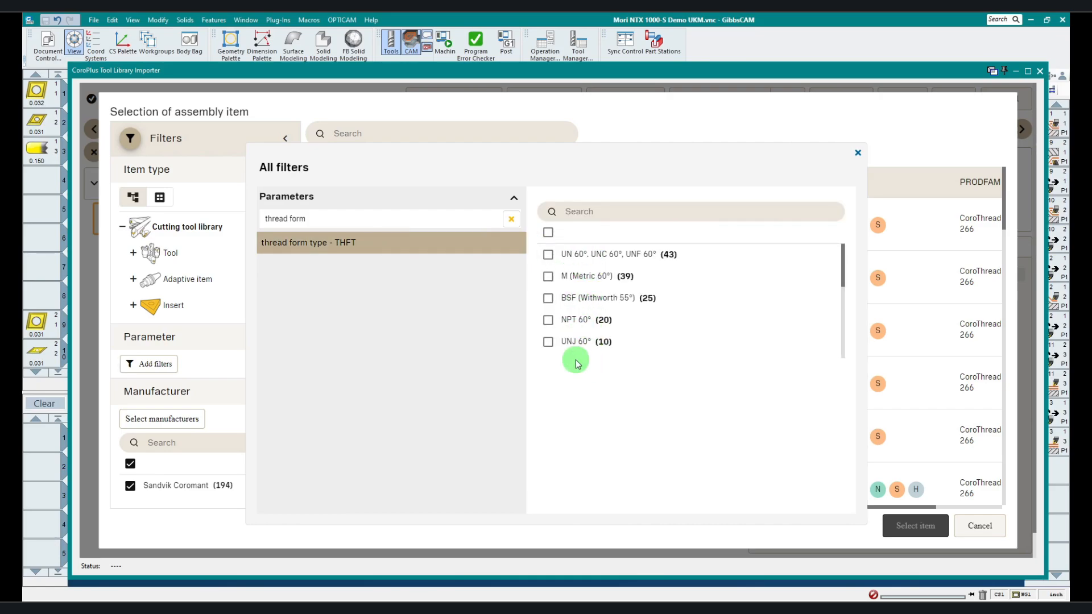
pyautogui.click(859, 152)
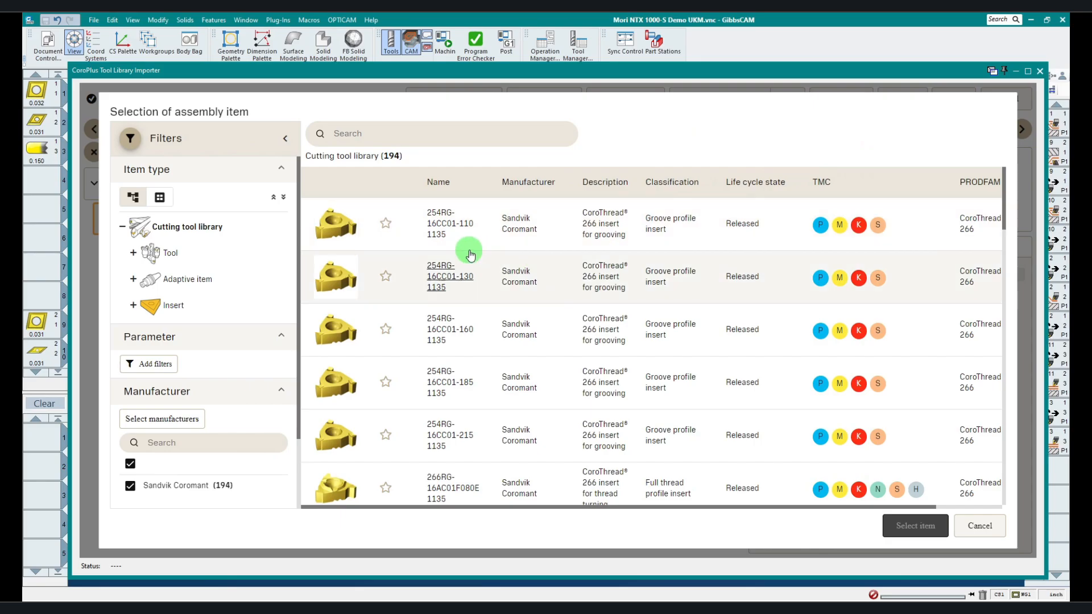
# Step: Mount the full thread profile insert 266RG-16MJ01A150E 1125 on the holder
pyautogui.scroll(-4, 458, 347)
pyautogui.scroll(-4, 457, 357)
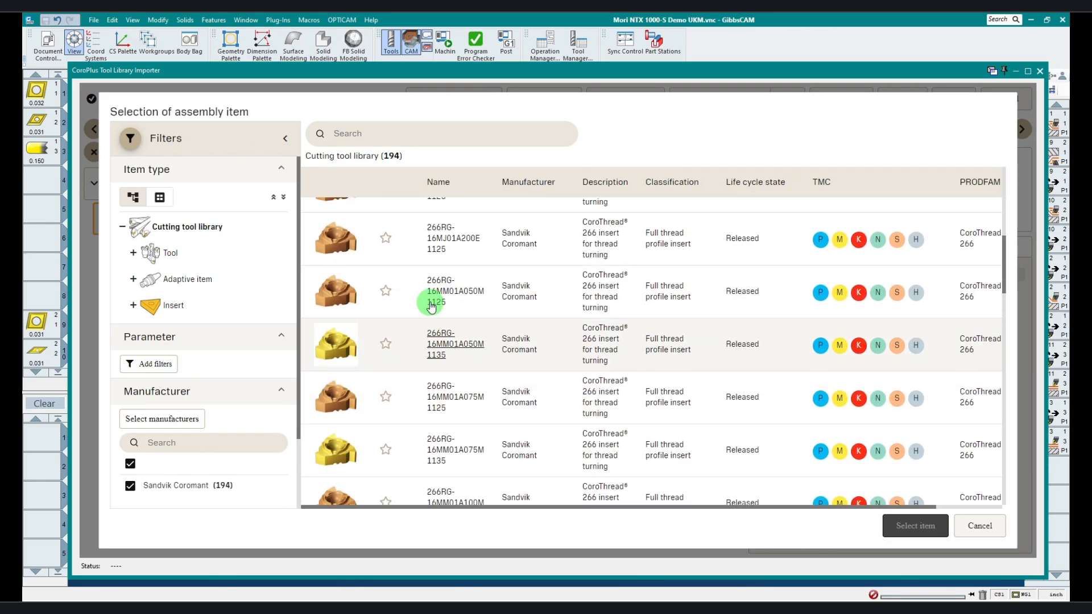
pyautogui.doubleClick(442, 347)
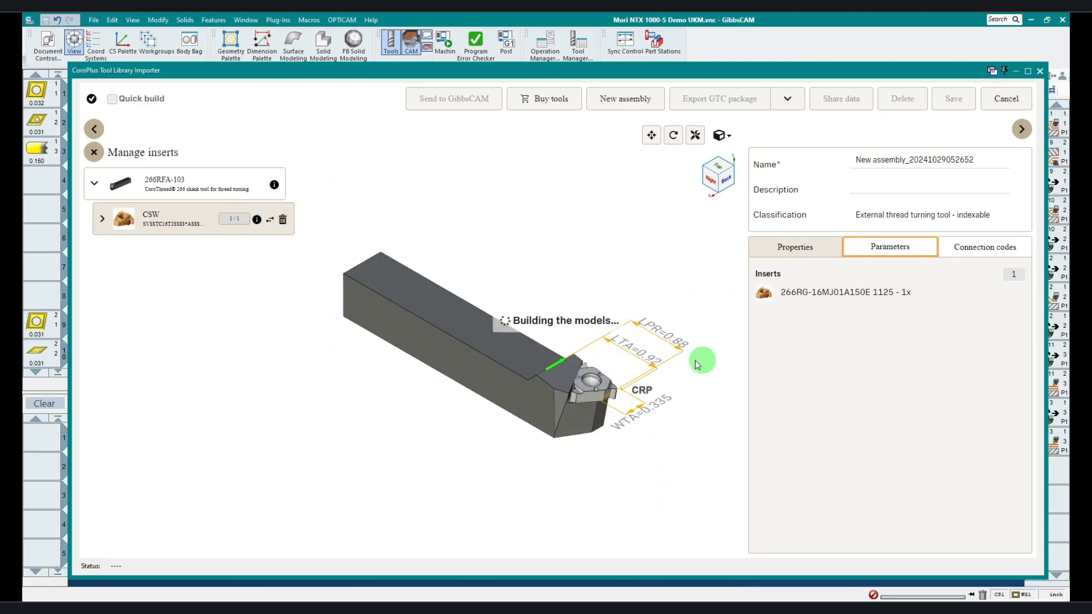
# Step: Name the assembly OptiThread Tech Tip and save it
pyautogui.tripleClick(988, 164)
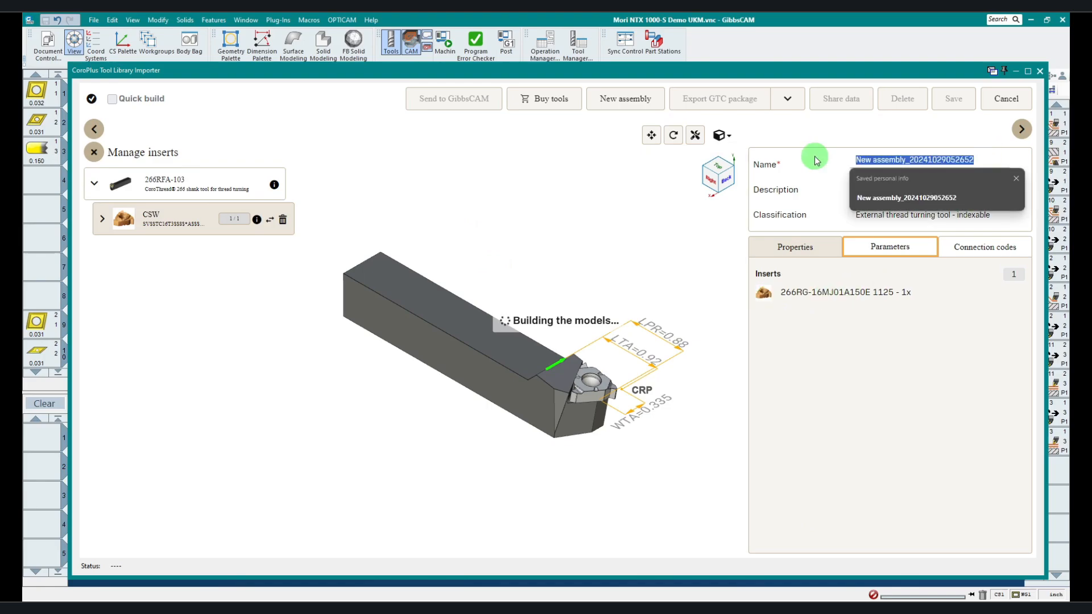
pyautogui.write('O')
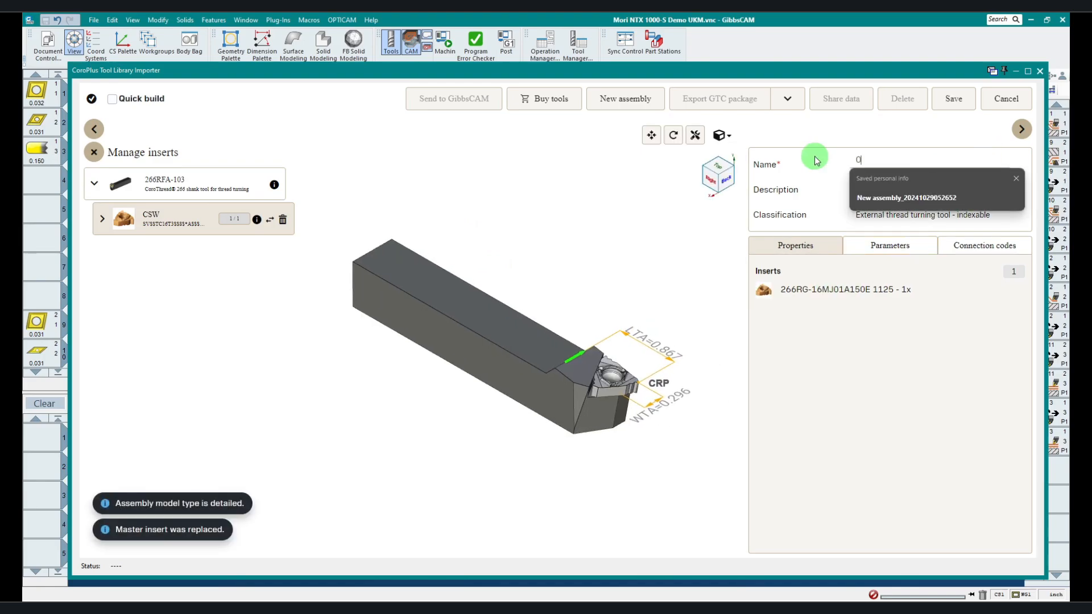
pyautogui.write('ptiThread ')
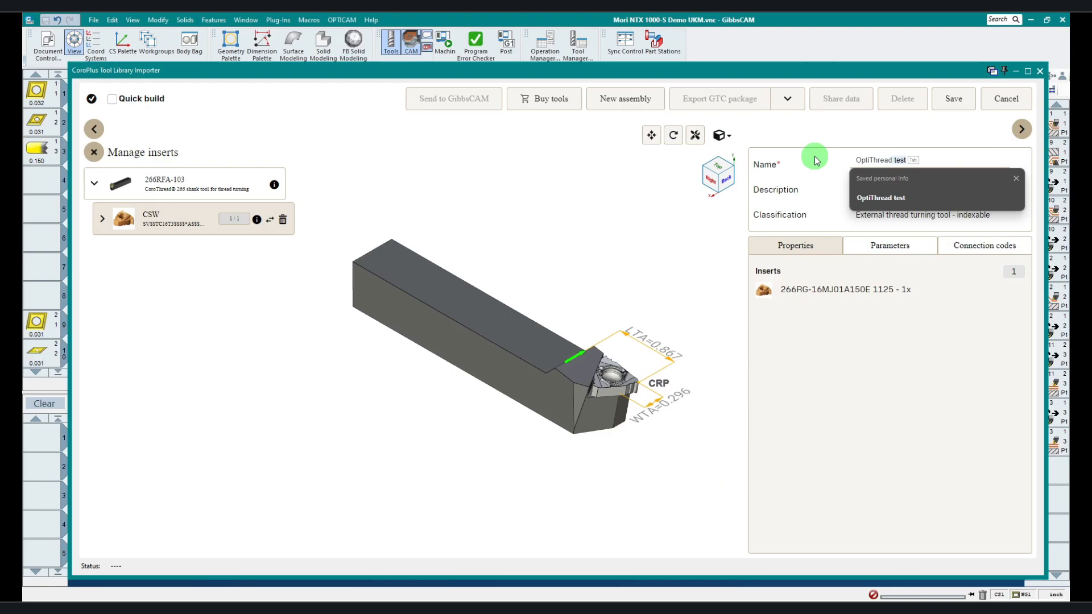
pyautogui.write('testThread Tech T')
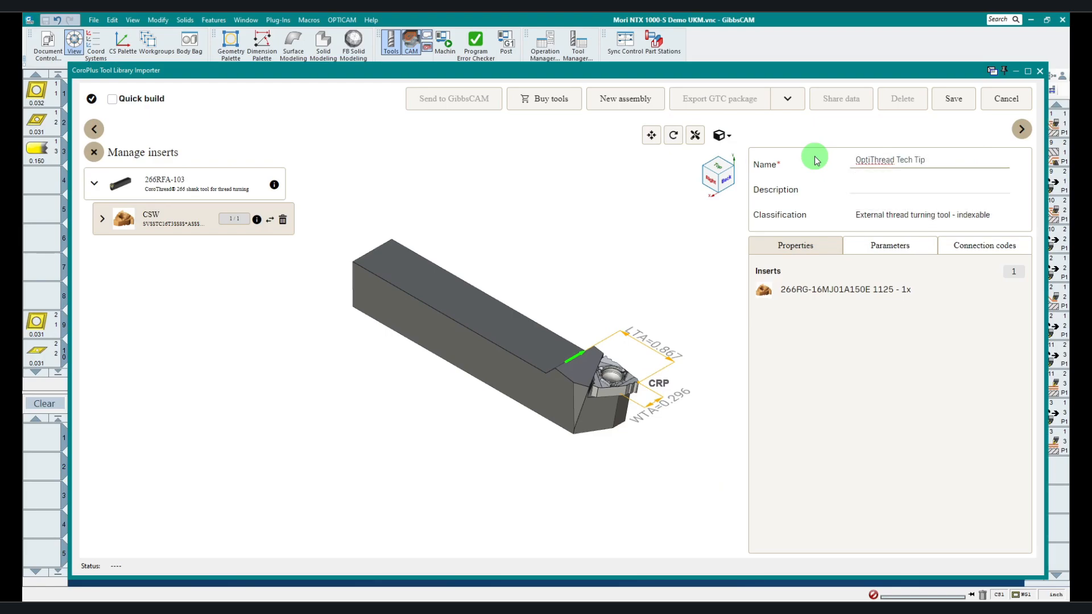
pyautogui.write('ip')
pyautogui.click(941, 185)
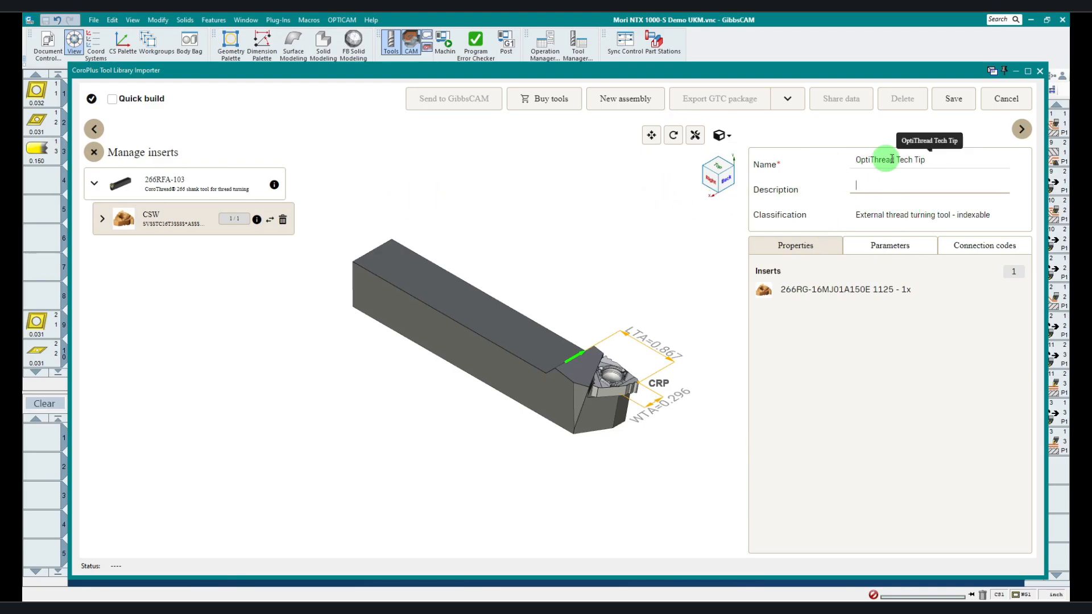
pyautogui.click(952, 101)
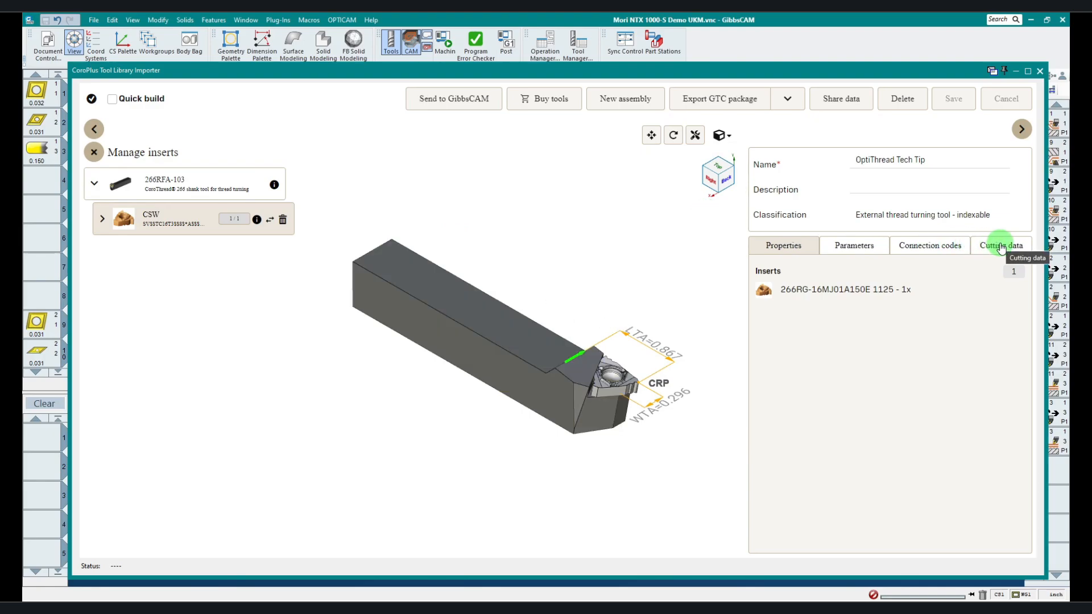
# Step: Request a cutting data recommendation for the assembly and choose the 304 stainless material (AISI/SAE, 200 HB)
pyautogui.click(1001, 246)
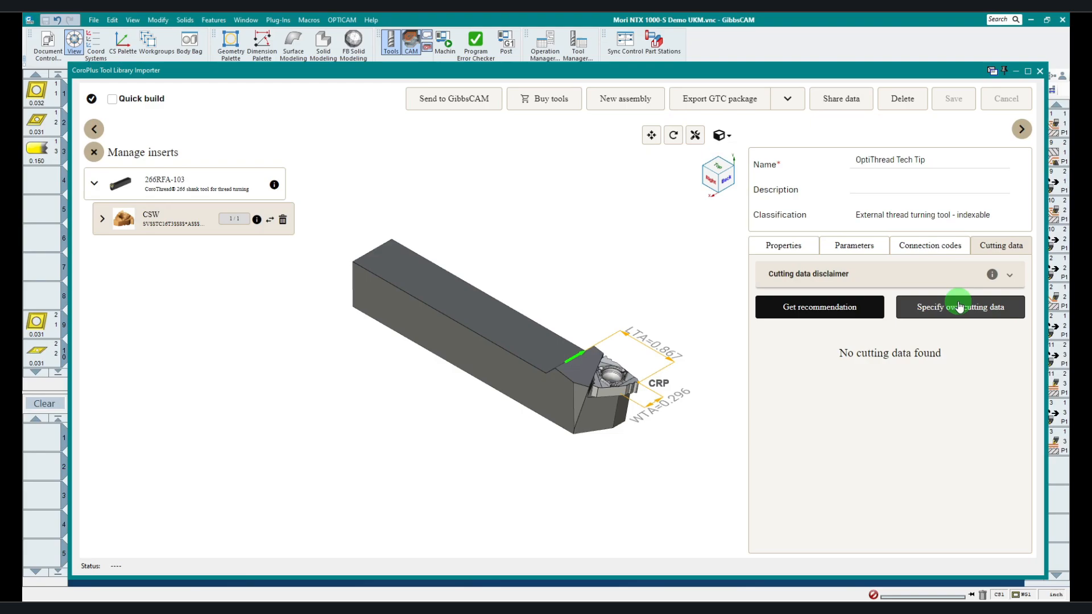
pyautogui.click(811, 312)
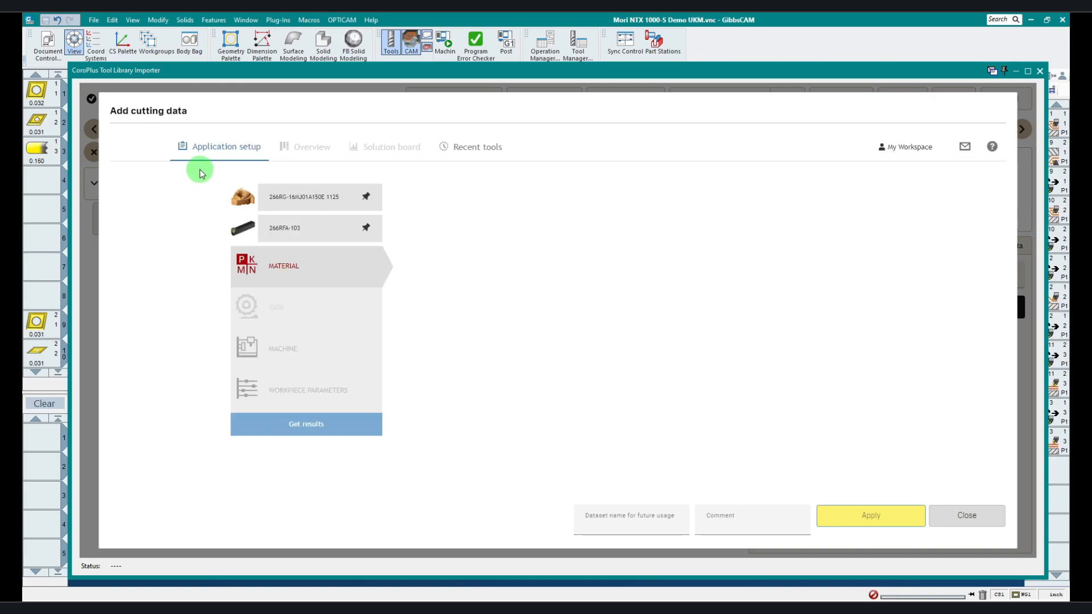
pyautogui.click(285, 310)
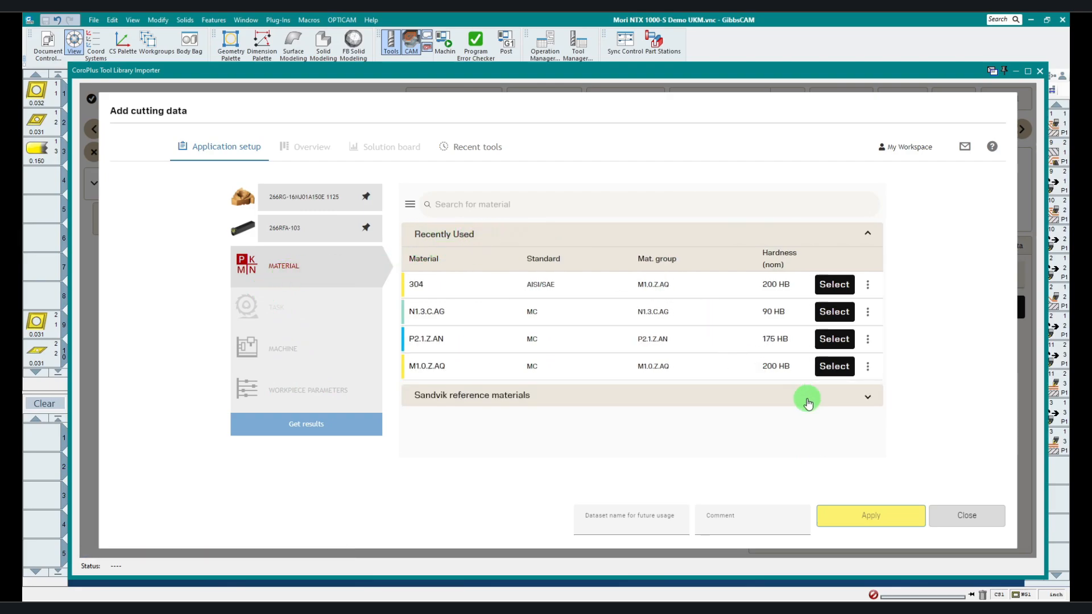
pyautogui.click(868, 399)
pyautogui.scroll(-2, 475, 398)
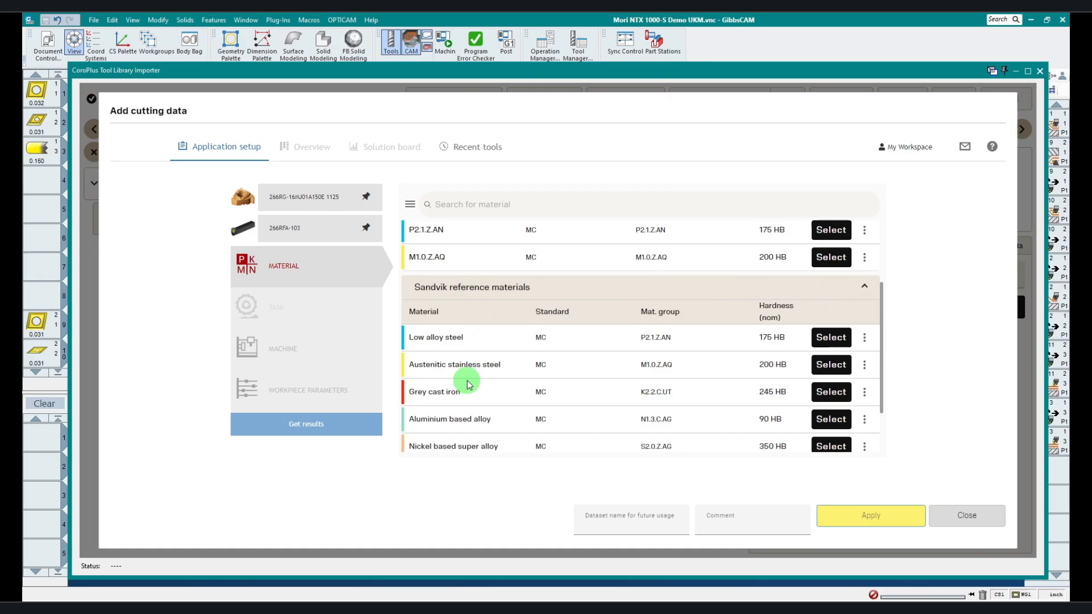
pyautogui.scroll(-1, 510, 389)
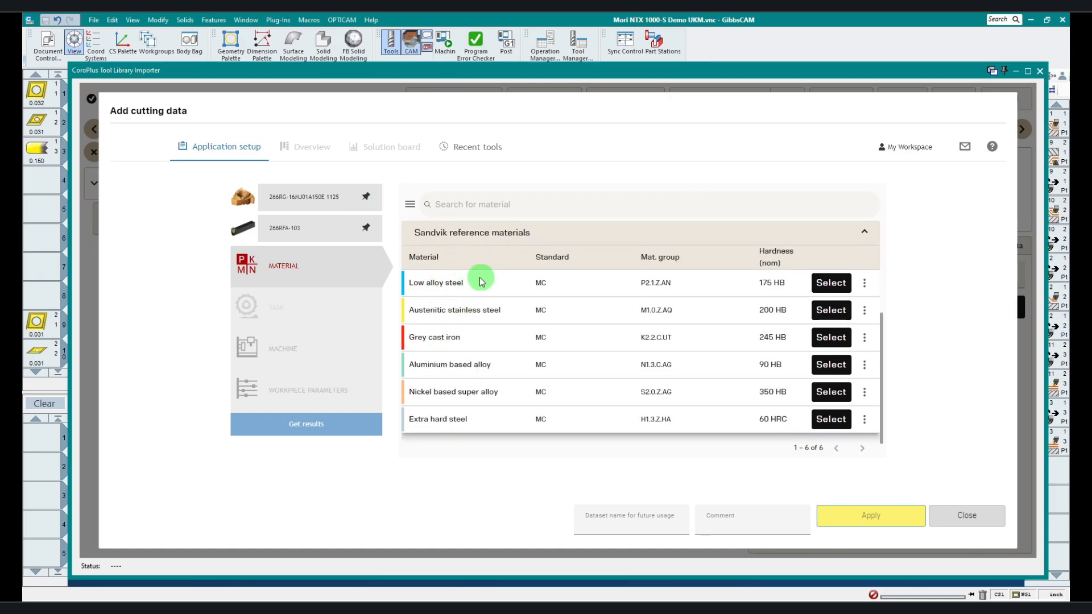
pyautogui.scroll(3, 483, 365)
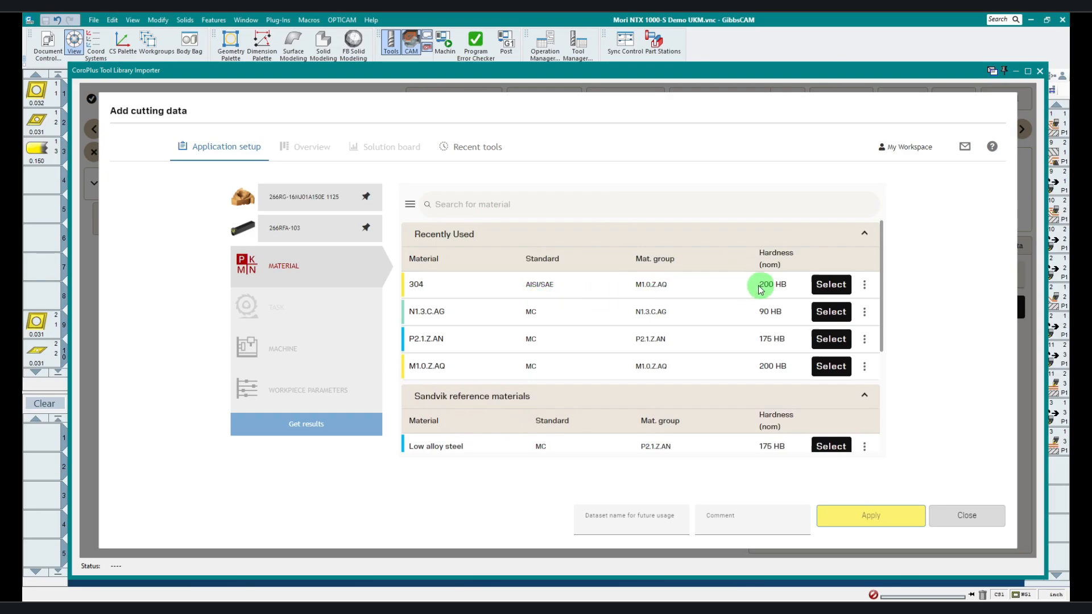
pyautogui.click(831, 284)
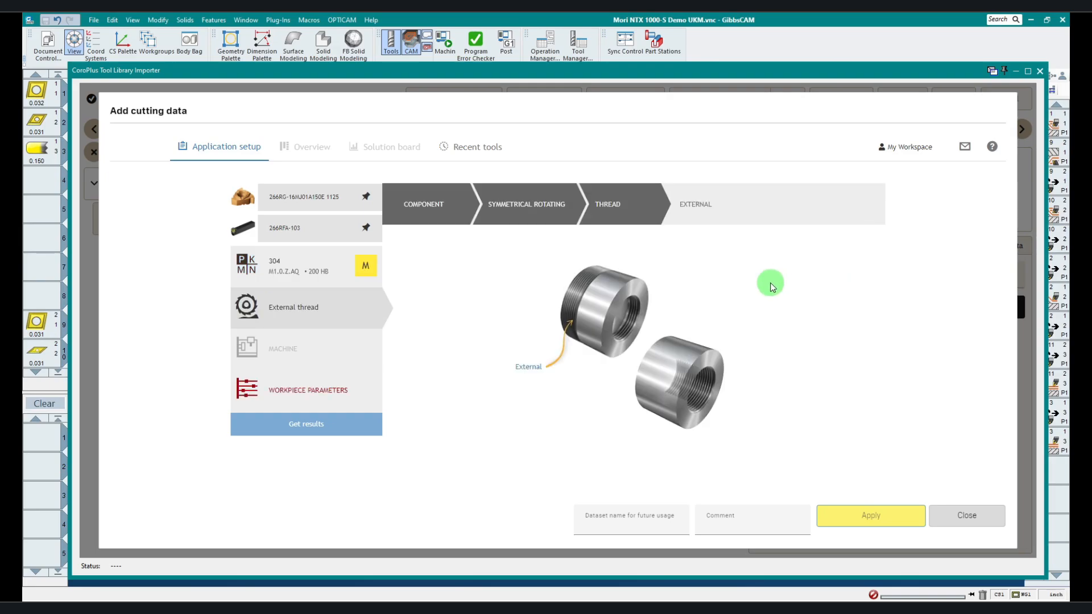
# Step: Keep the external thread task and the Lathe 02 - Small machine, and choose MJ as the thread type in the workpiece parameters
pyautogui.click(300, 315)
pyautogui.click(289, 348)
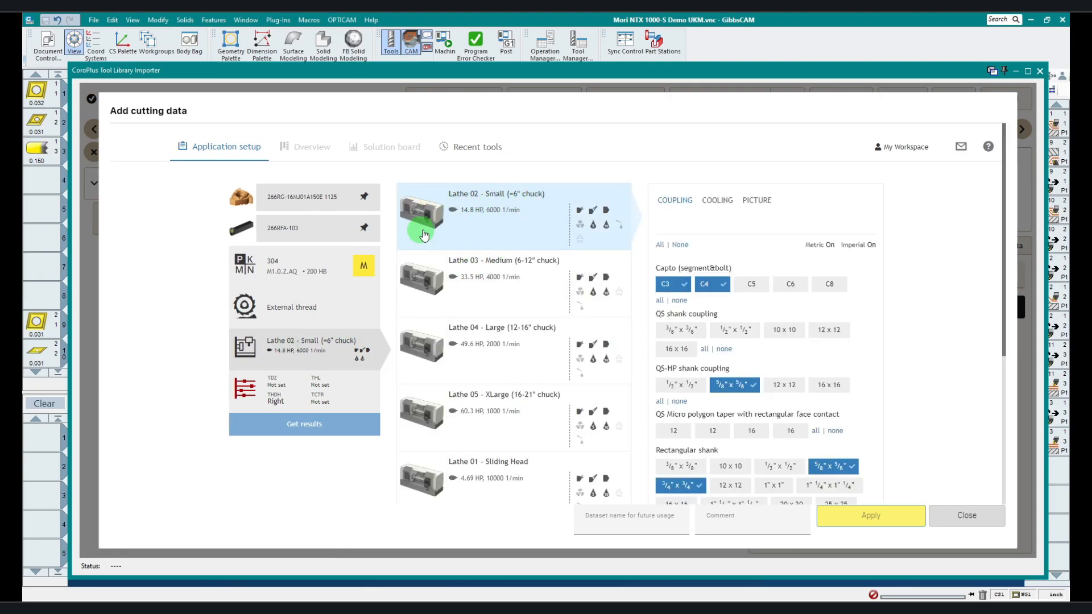
pyautogui.click(296, 384)
pyautogui.click(246, 375)
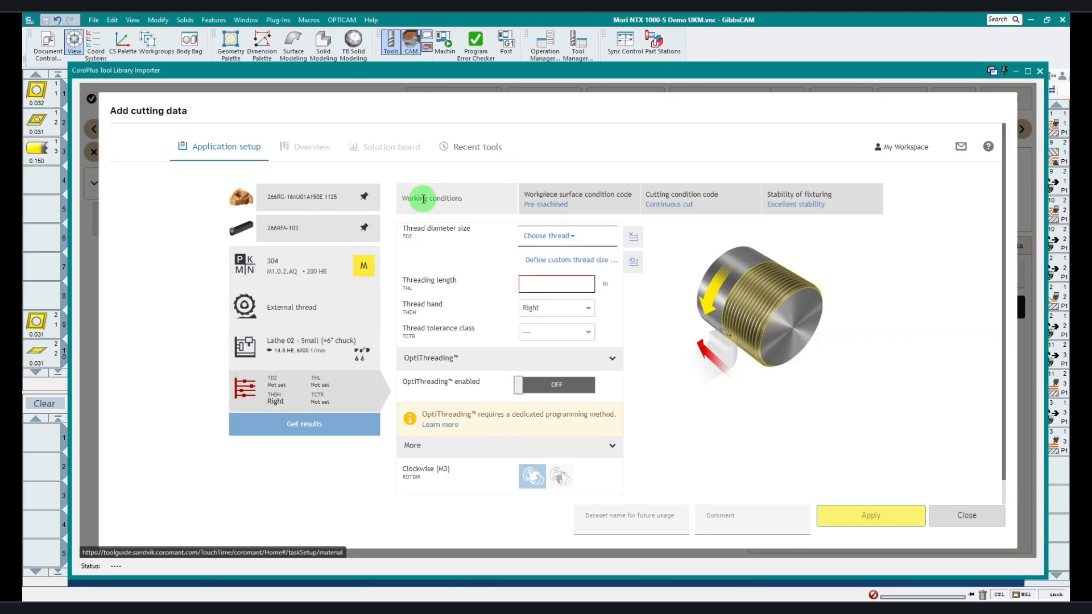
pyautogui.click(565, 237)
pyautogui.click(541, 261)
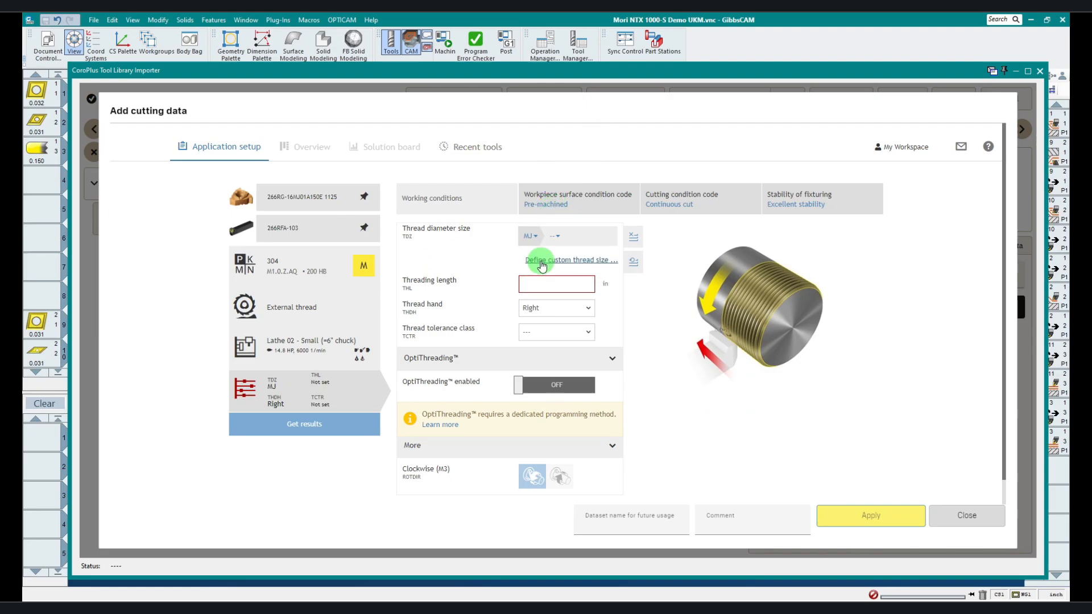
# Step: Browse the standard MJ thread sizes without picking one and change to defining a custom thread size
pyautogui.click(555, 236)
pyautogui.scroll(-5, 580, 304)
pyautogui.scroll(-4, 597, 362)
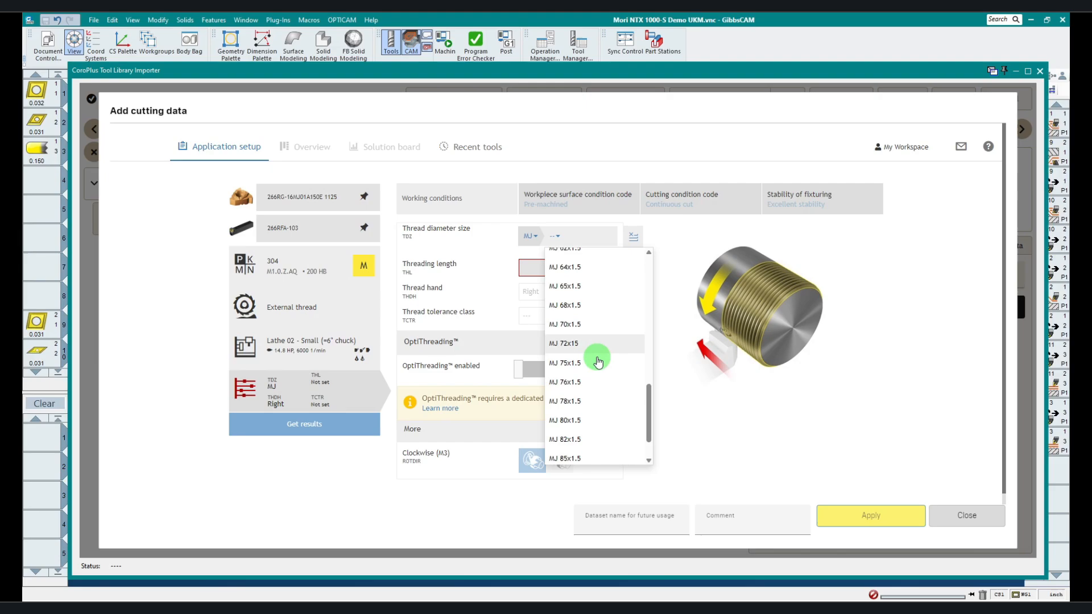
pyautogui.scroll(8, 604, 341)
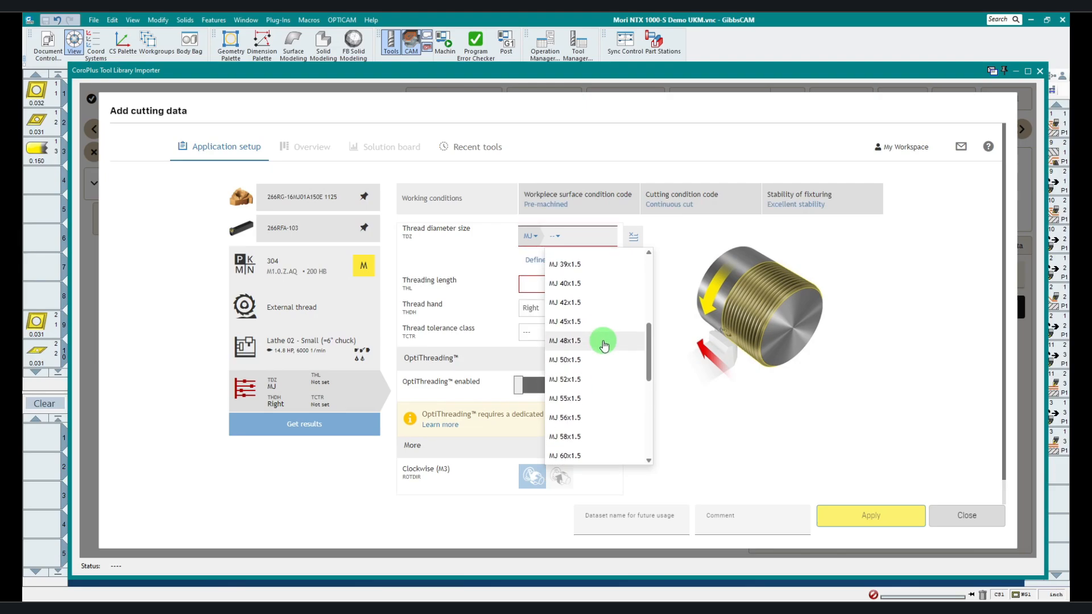
pyautogui.click(672, 243)
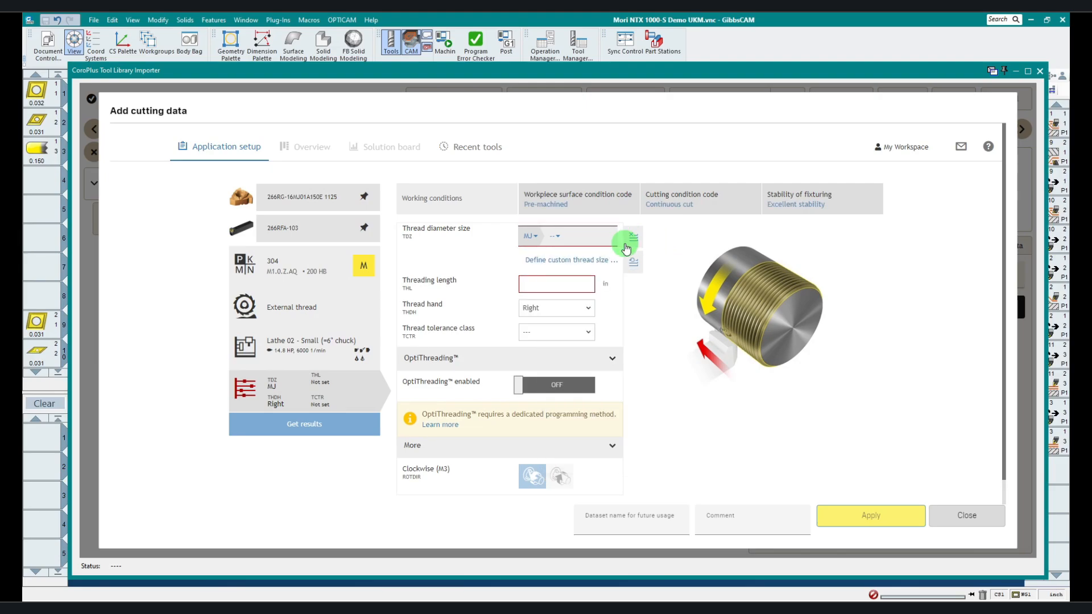
pyautogui.click(575, 261)
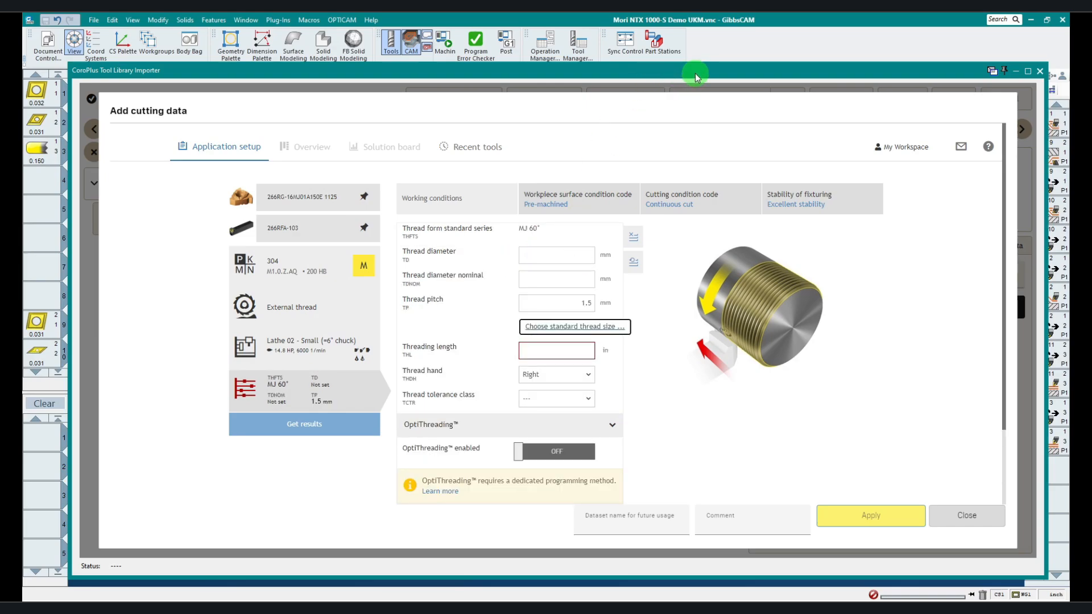
# Step: Uncover the part drawing behind the importer, examine its thread diameter and length dimensions, and bring the importer back
pyautogui.moveTo(695, 74); pyautogui.dragTo(570, 468)
pyautogui.moveTo(242, 288)
pyautogui.mouseDown()
pyautogui.moveTo(464, 441)
pyautogui.moveTo(461, 427)
pyautogui.mouseUp()
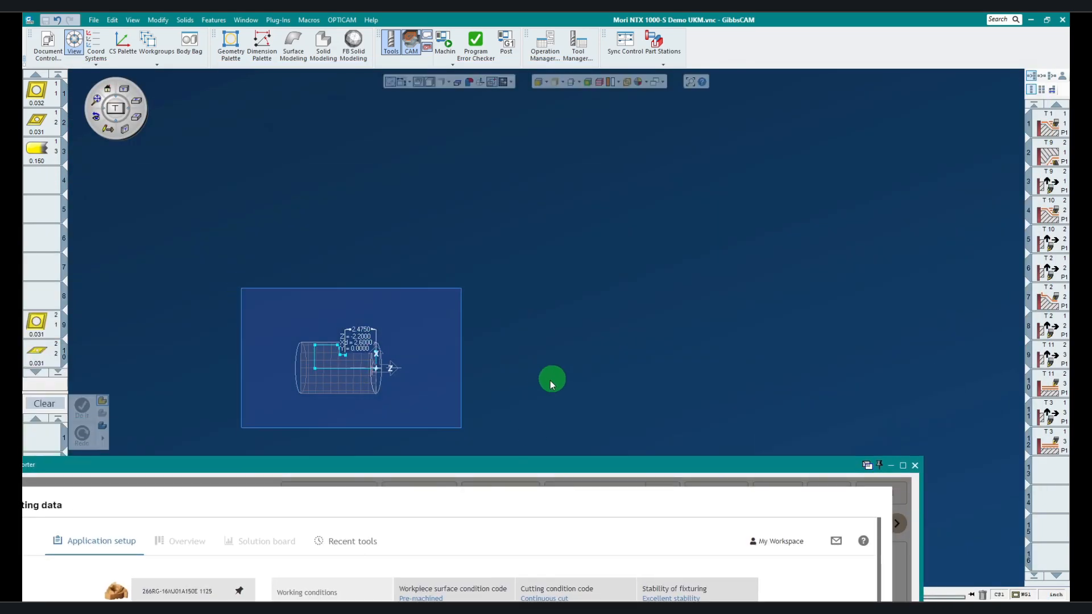
pyautogui.moveTo(566, 319); pyautogui.dragTo(605, 264, button='middle')
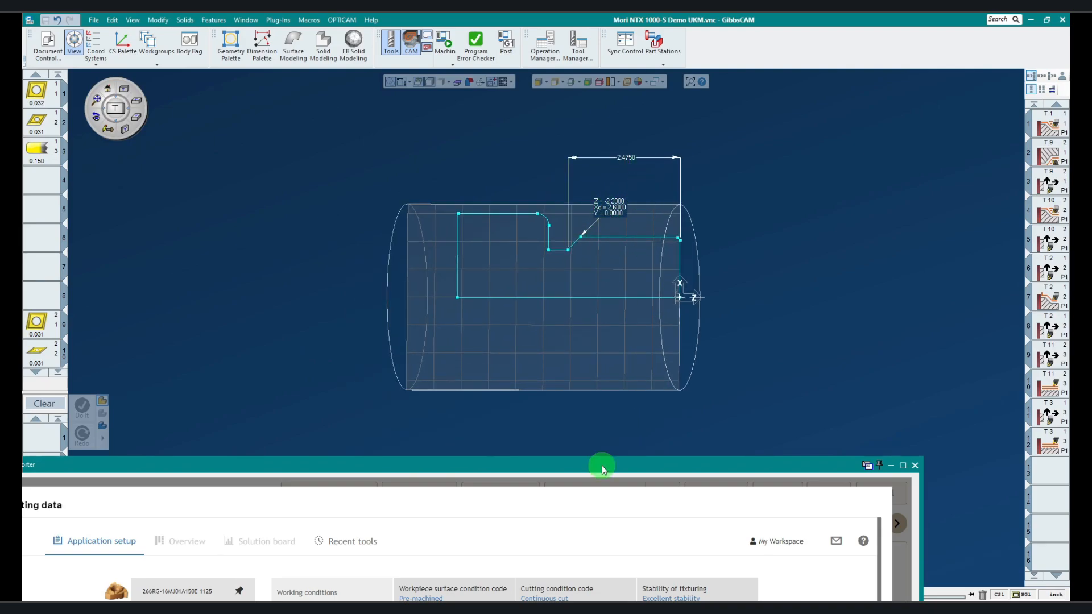
pyautogui.moveTo(602, 465); pyautogui.dragTo(718, 91)
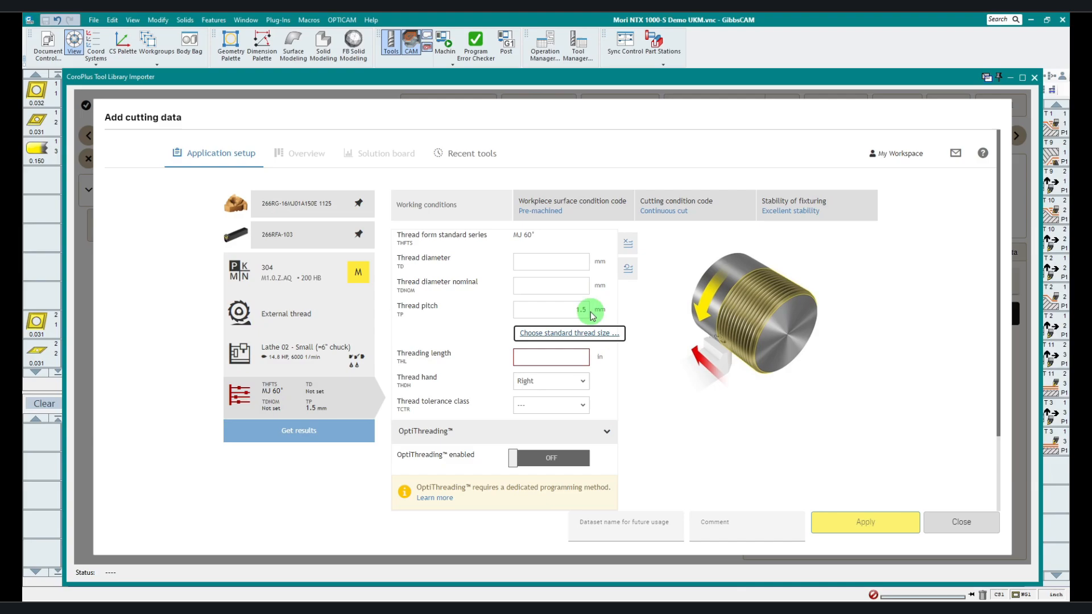
# Step: Set the thread diameter and nominal diameter to 66.04 mm, the threading length to 2.5 in and the tolerance class to 6g
pyautogui.click(572, 284)
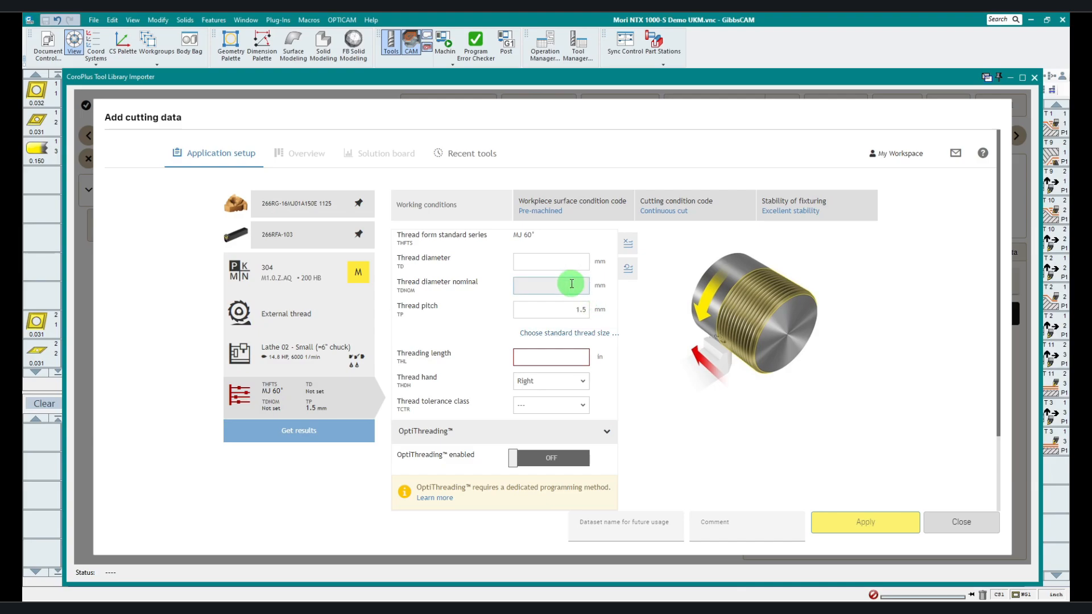
pyautogui.click(651, 242)
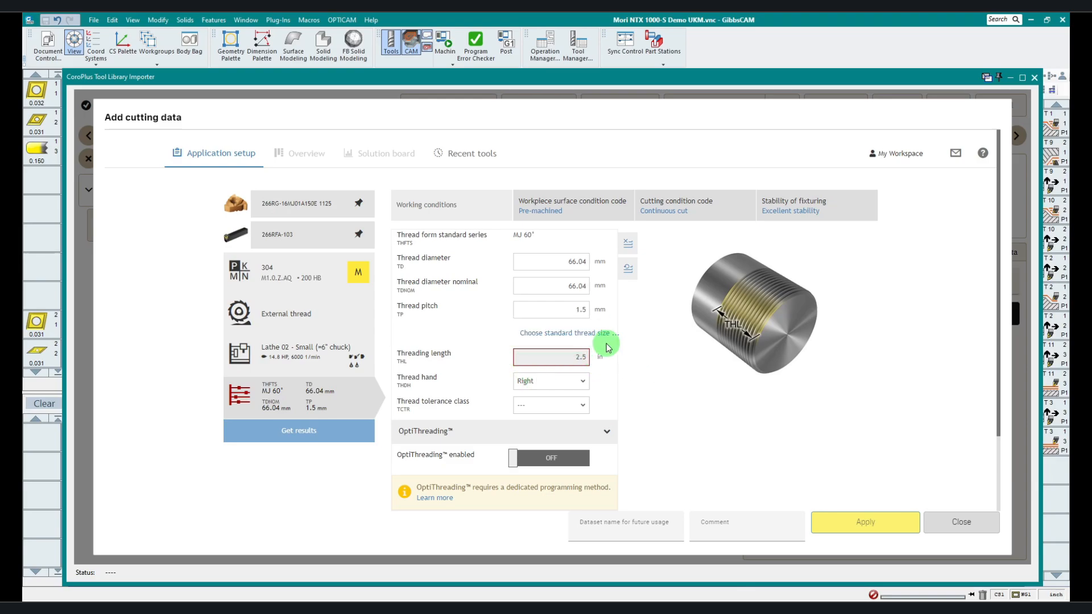
pyautogui.click(580, 408)
pyautogui.click(526, 449)
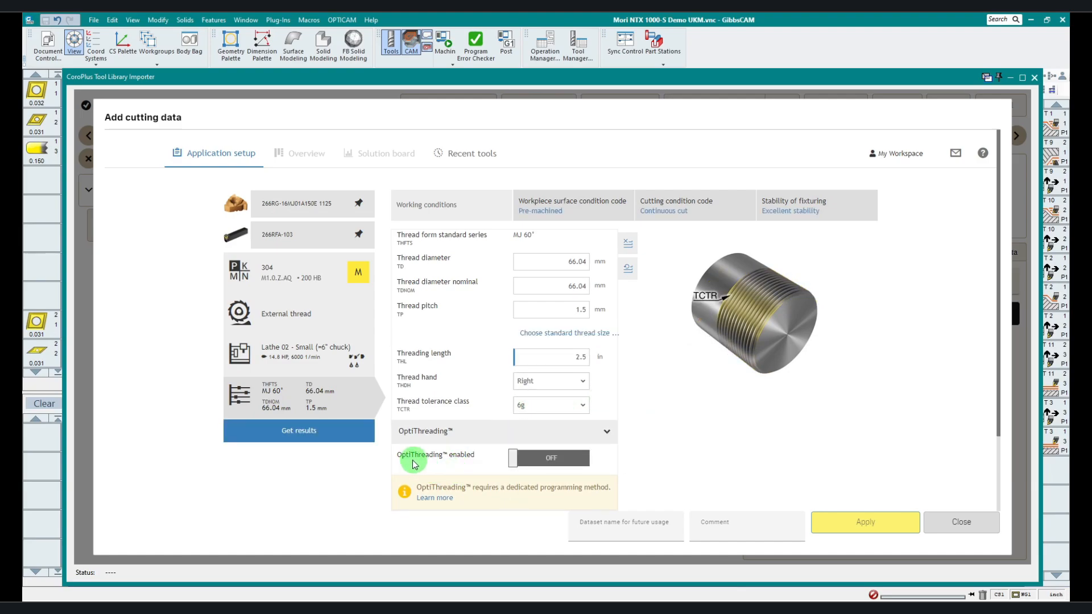
# Step: Enable OptiThreading, calculate the cutting data results and apply them to the tool assembly
pyautogui.click(539, 461)
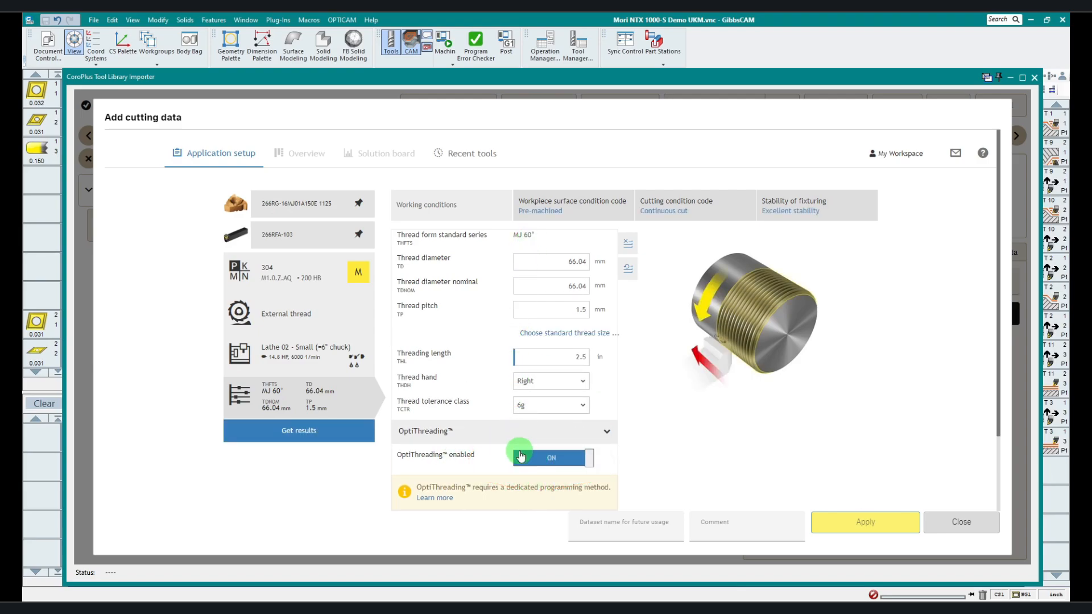
pyautogui.click(291, 433)
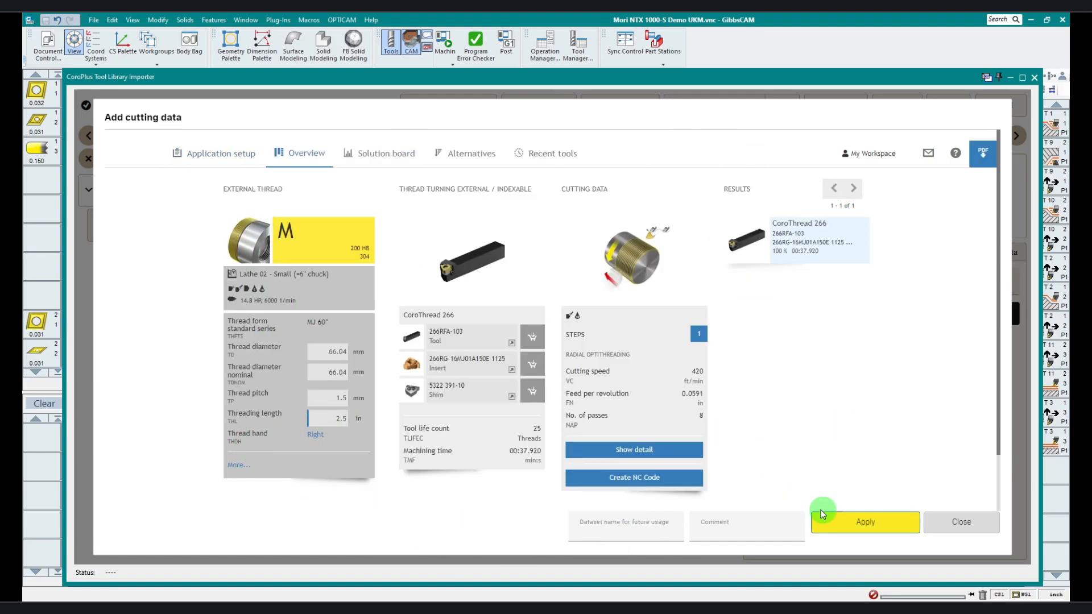
pyautogui.click(875, 521)
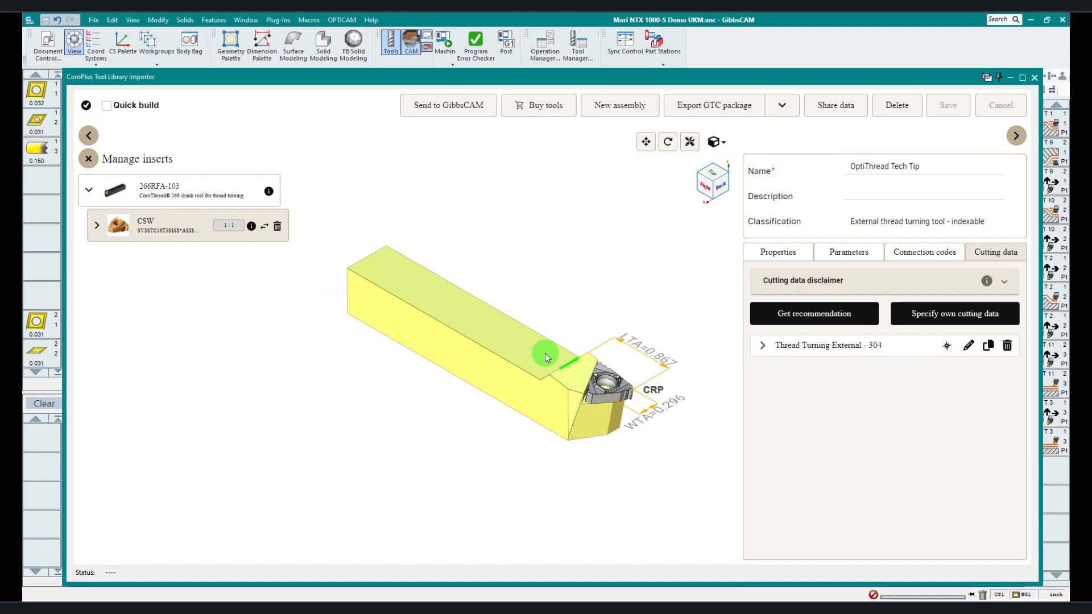
# Step: Send the assembly to GibbsCAM with the first of the upper tool setup orientations and close the importer
pyautogui.click(426, 106)
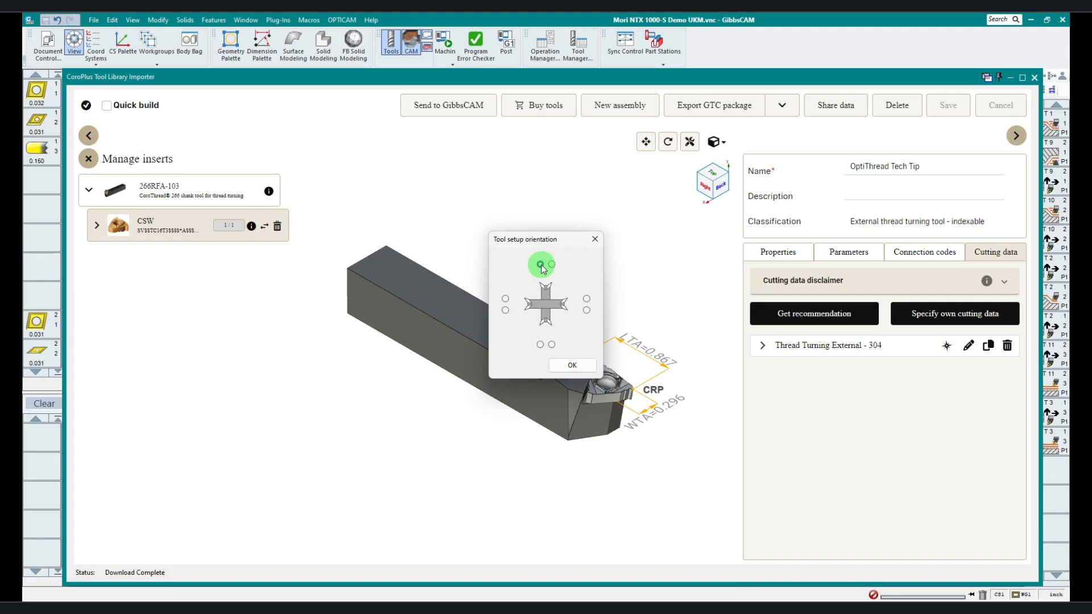
pyautogui.click(574, 366)
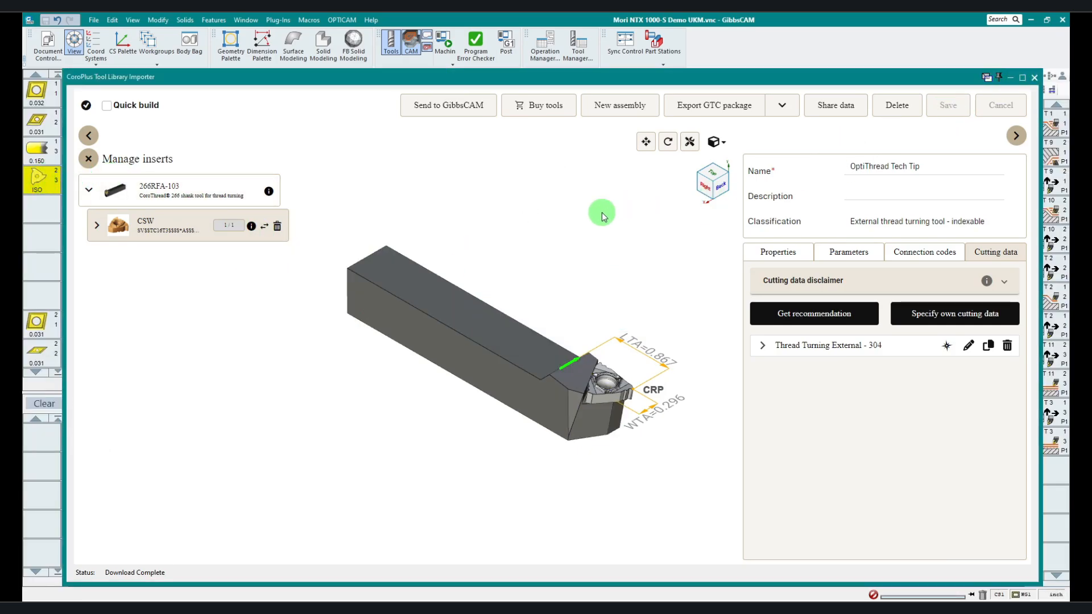
pyautogui.click(1035, 77)
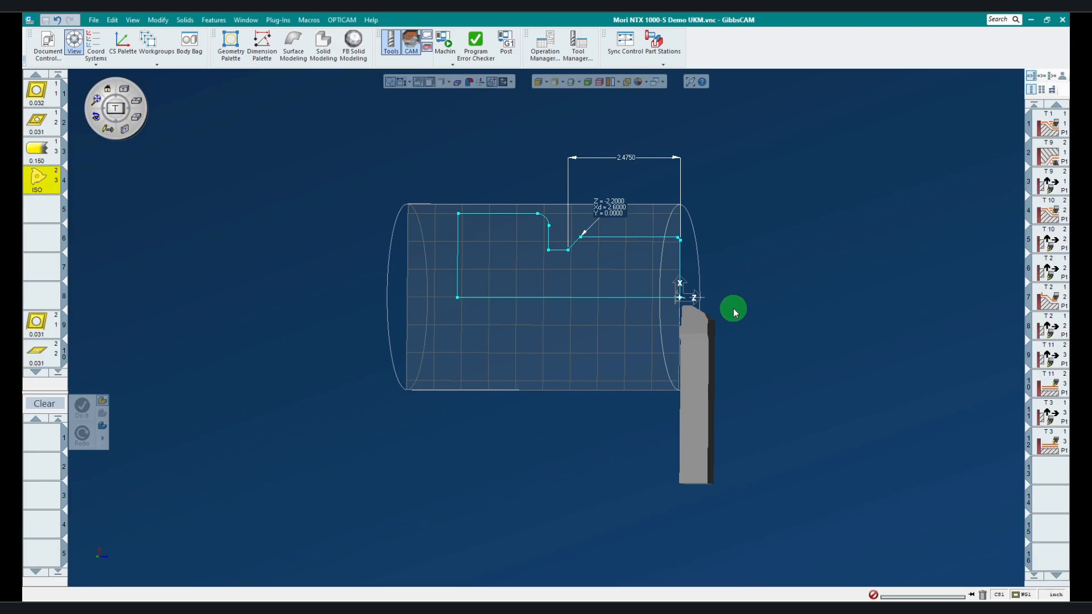
# Step: Inspect the imported threading tool on the part from several angles and review its laydown thread tool definition
pyautogui.moveTo(732, 309); pyautogui.dragTo(450, 366, button='middle')
pyautogui.scroll(-1, 699, 377)
pyautogui.click(700, 377)
pyautogui.scroll(1, 589, 343)
pyautogui.scroll(-2, 621, 414)
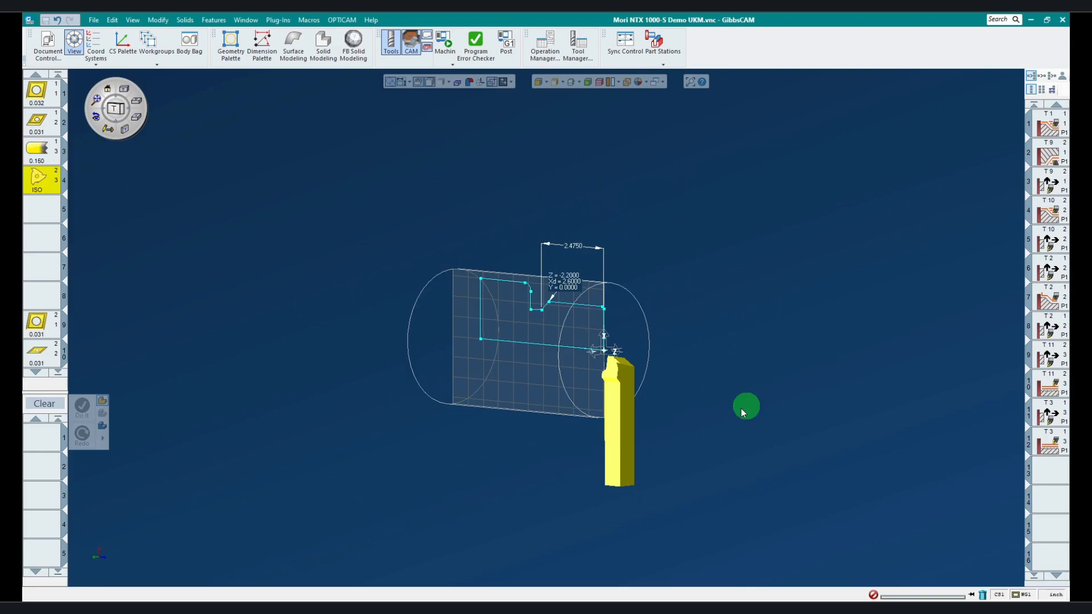
pyautogui.scroll(1, 565, 354)
pyautogui.scroll(1, 492, 361)
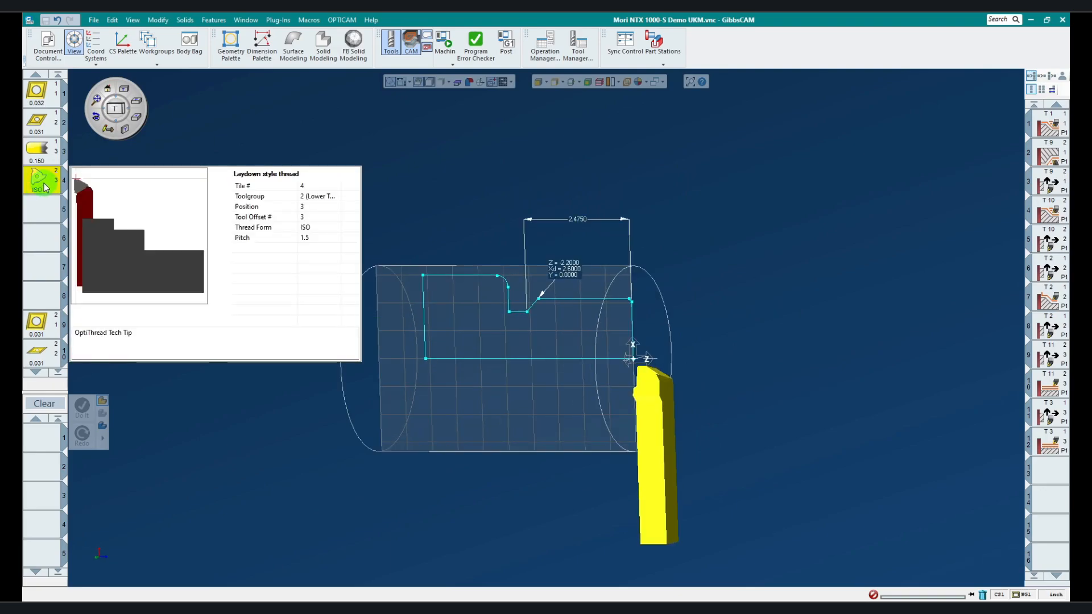
pyautogui.doubleClick(45, 188)
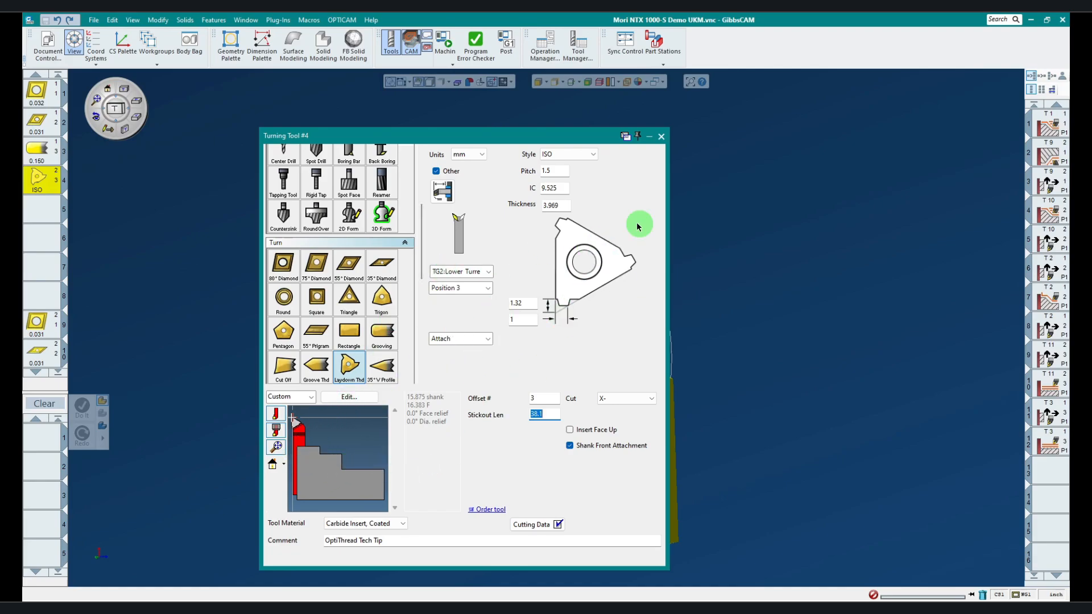
pyautogui.click(661, 136)
# Step: Create a turning Thread process with the imported ISO laydown threading tool
pyautogui.moveTo(33, 177); pyautogui.dragTo(43, 445)
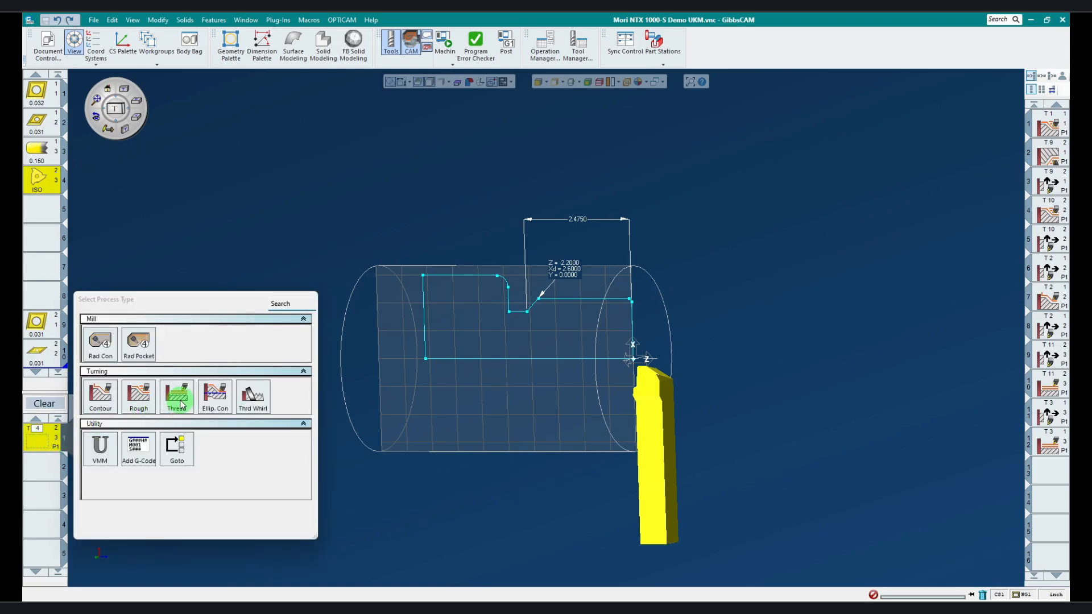
pyautogui.click(182, 405)
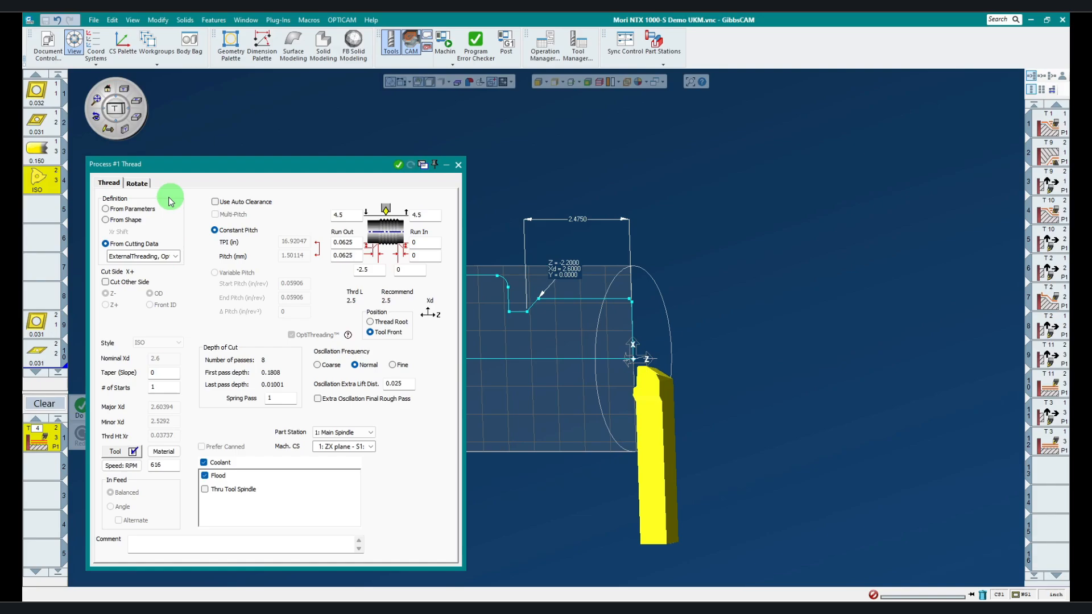
pyautogui.moveTo(256, 165)
pyautogui.mouseDown()
pyautogui.moveTo(263, 147)
pyautogui.moveTo(265, 163)
pyautogui.mouseUp()
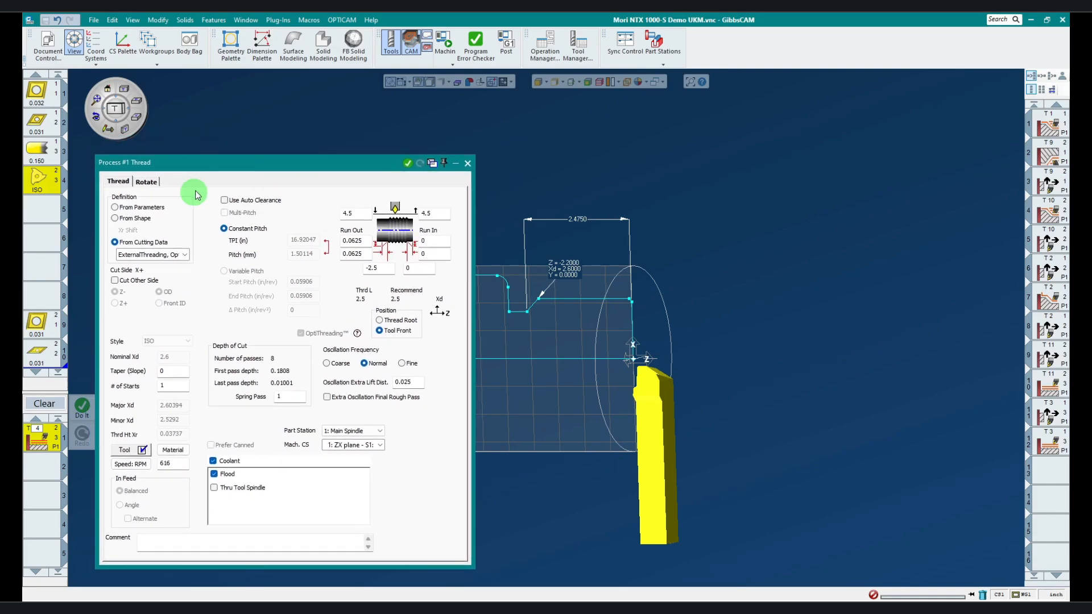
# Step: Compare the From Parameters and From Shape thread definitions, returning the process to From Cutting Data
pyautogui.click(118, 209)
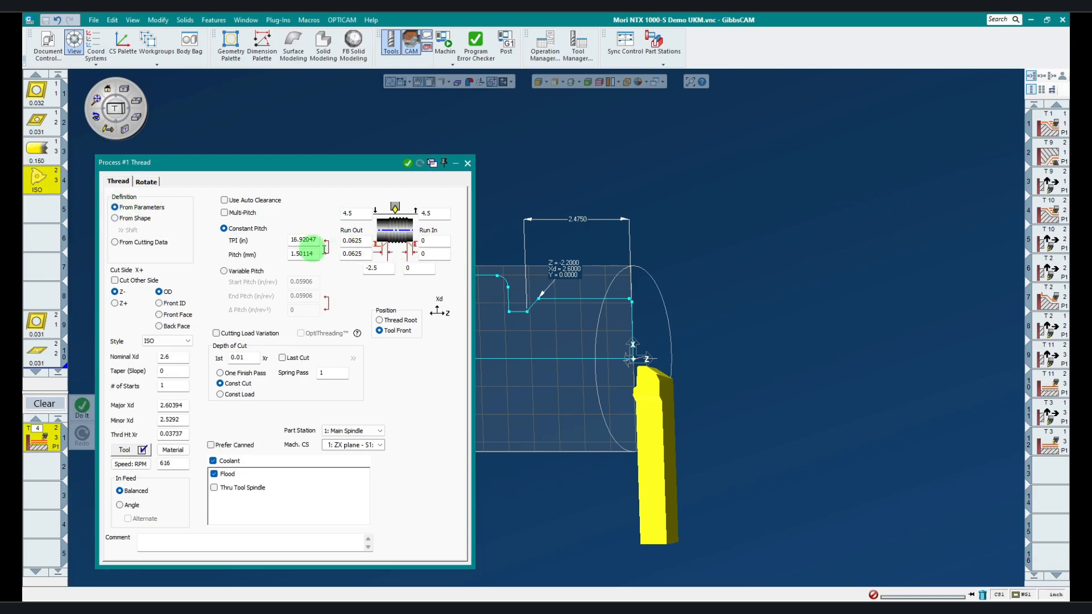
pyautogui.click(127, 218)
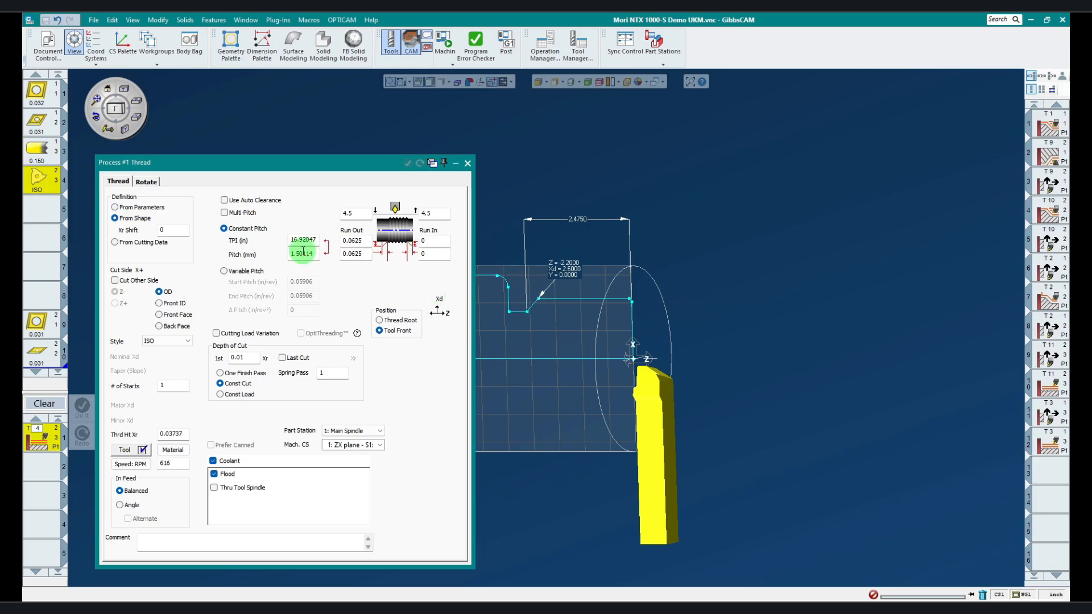
pyautogui.click(116, 242)
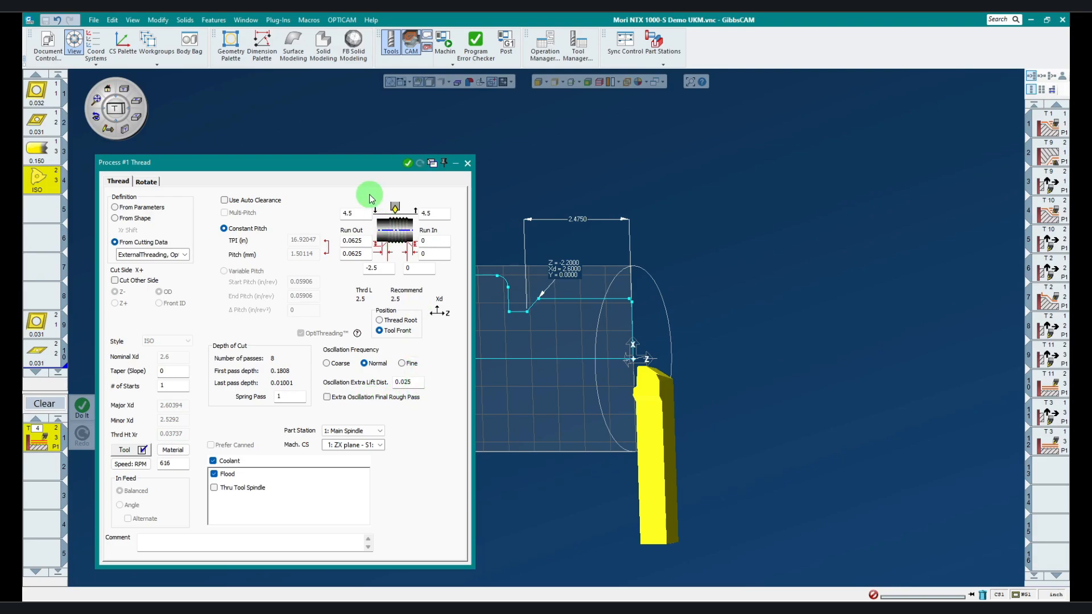
# Step: Generate the thread toolpath from the cutting data process and examine its oscillating passes up close
pyautogui.click(407, 163)
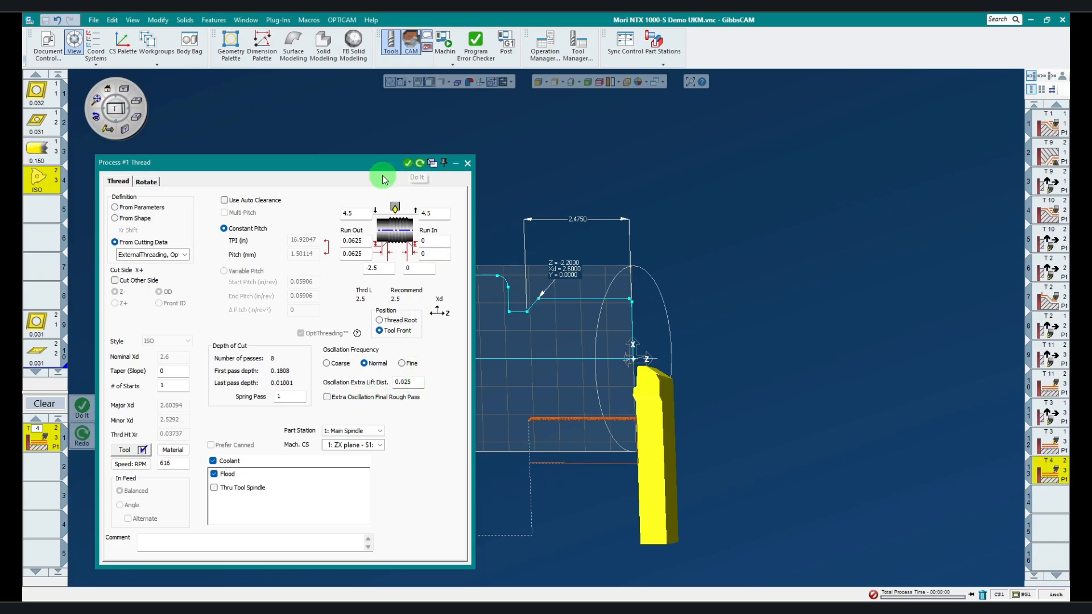
pyautogui.click(107, 87)
pyautogui.moveTo(556, 405); pyautogui.dragTo(597, 447)
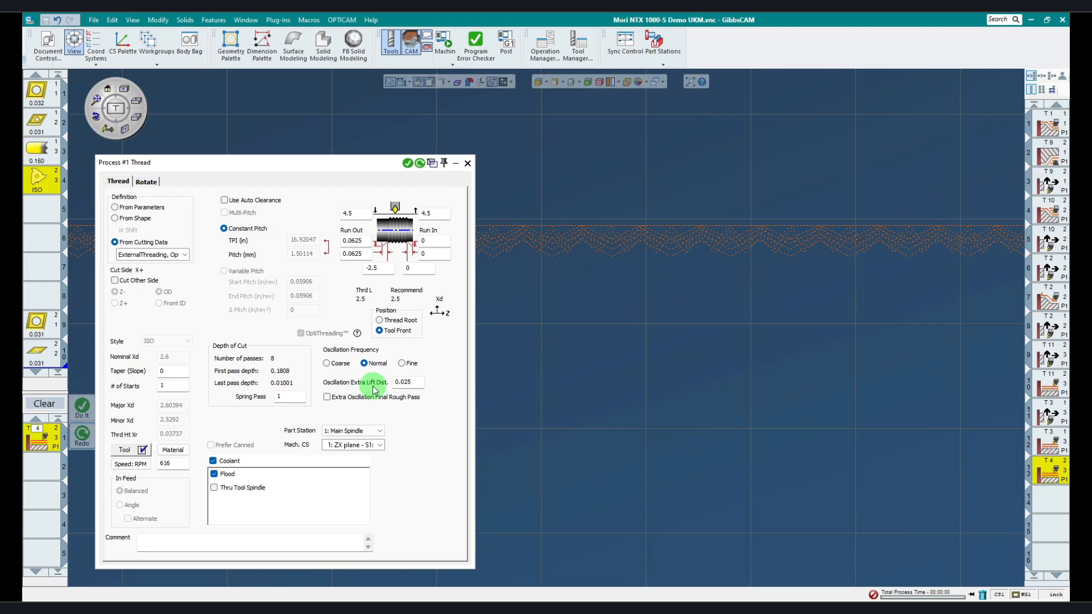
# Step: Set the thread process's oscillation extra lift distance to 0, regenerate the operation and review the new toolpath
pyautogui.doubleClick(419, 385)
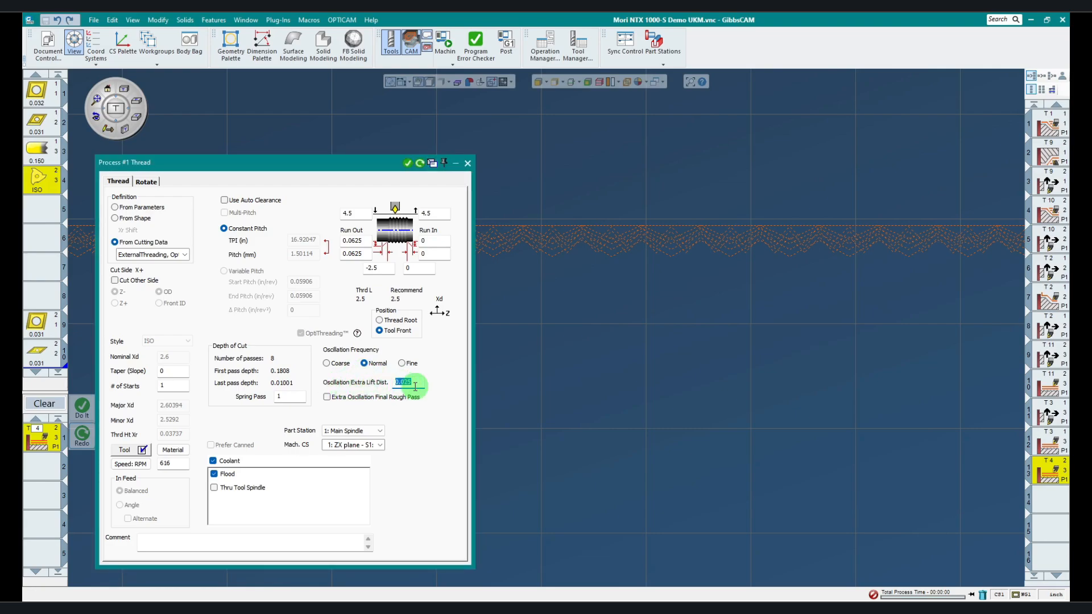
pyautogui.write('0')
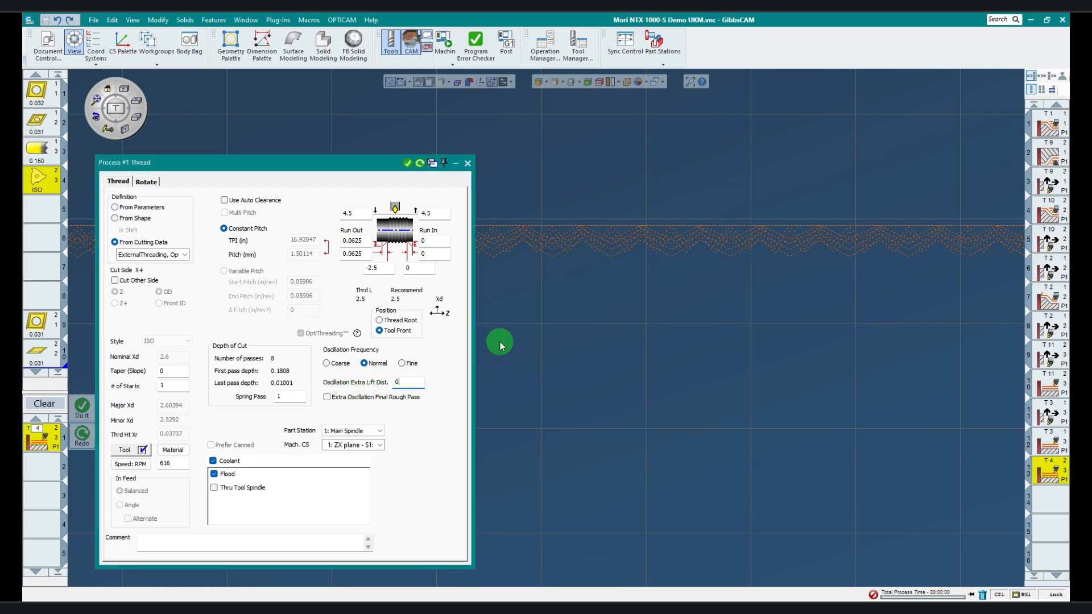
pyautogui.click(420, 164)
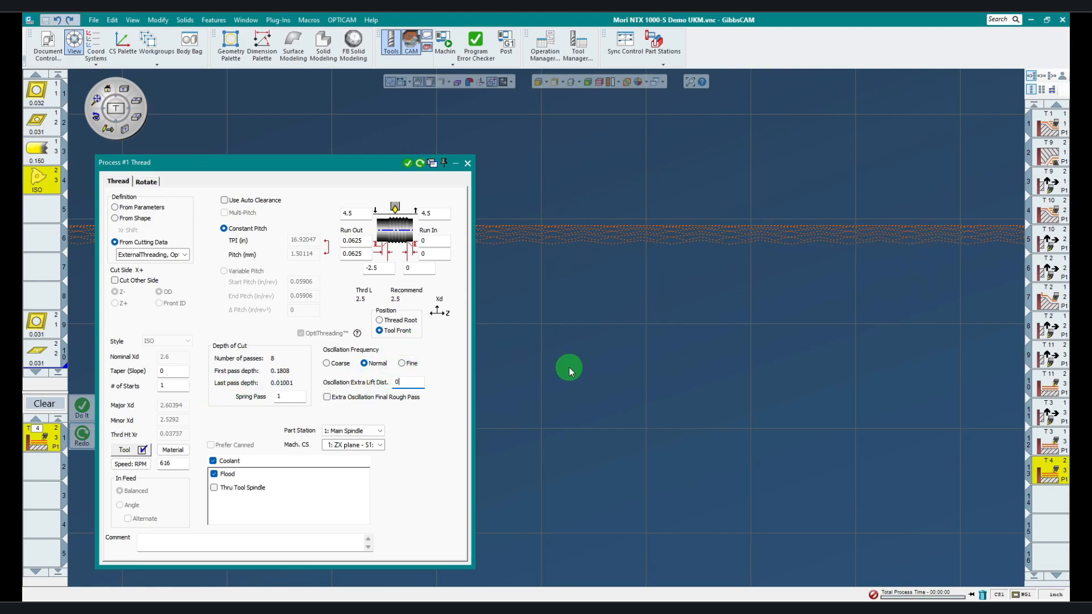
pyautogui.scroll(-5, 624, 373)
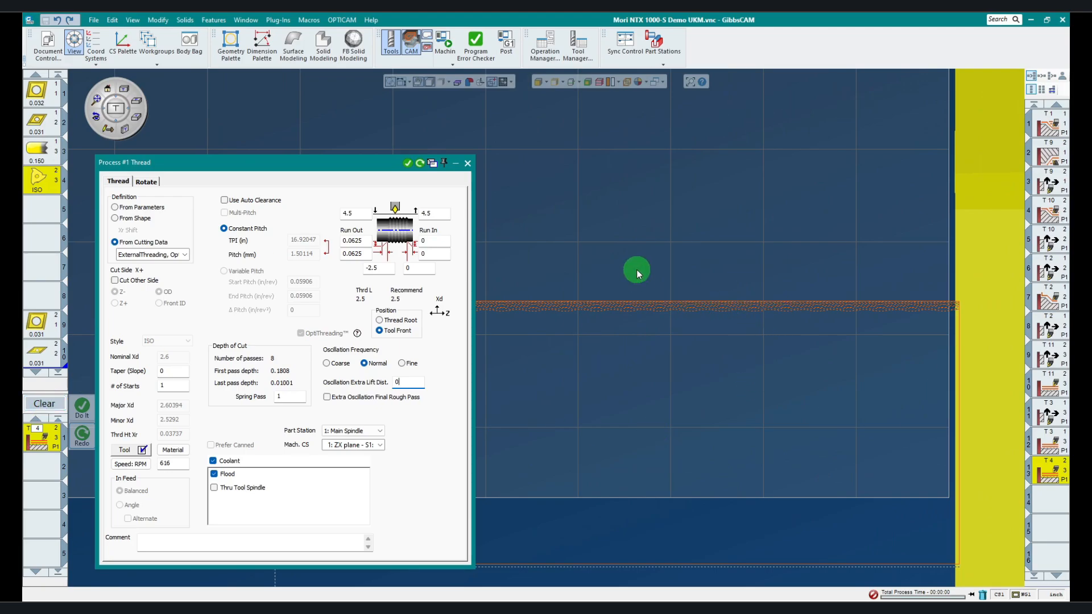
pyautogui.scroll(-2, 637, 270)
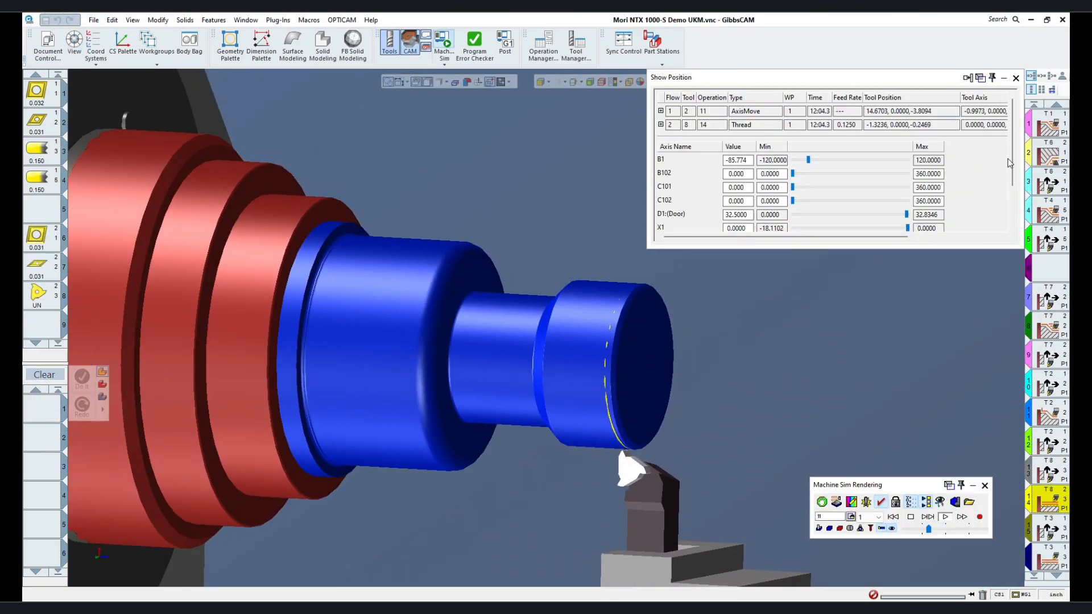
pyautogui.scroll(-3, 1014, 153)
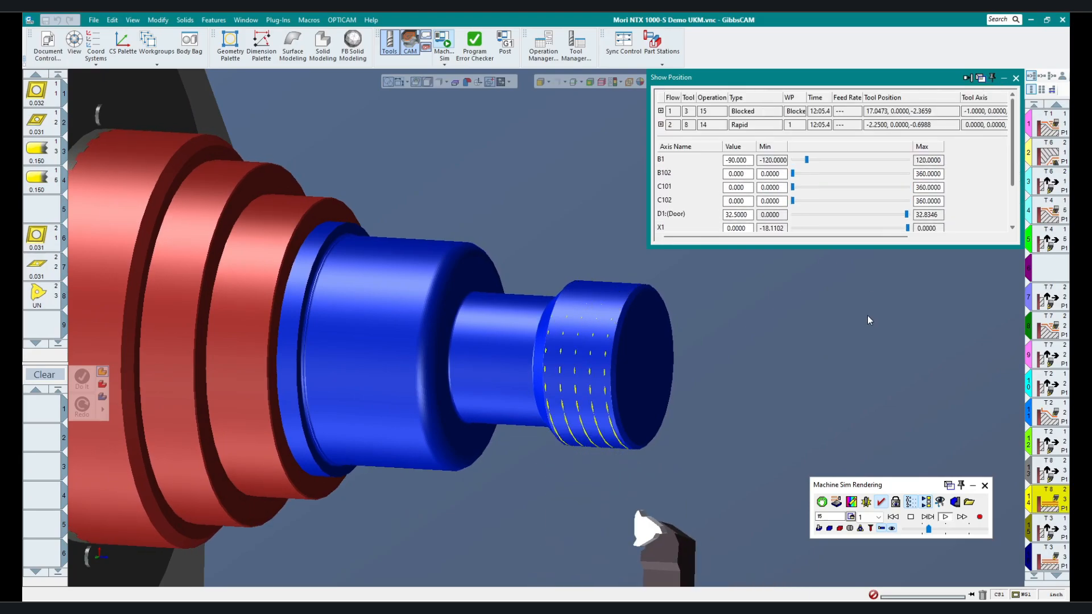